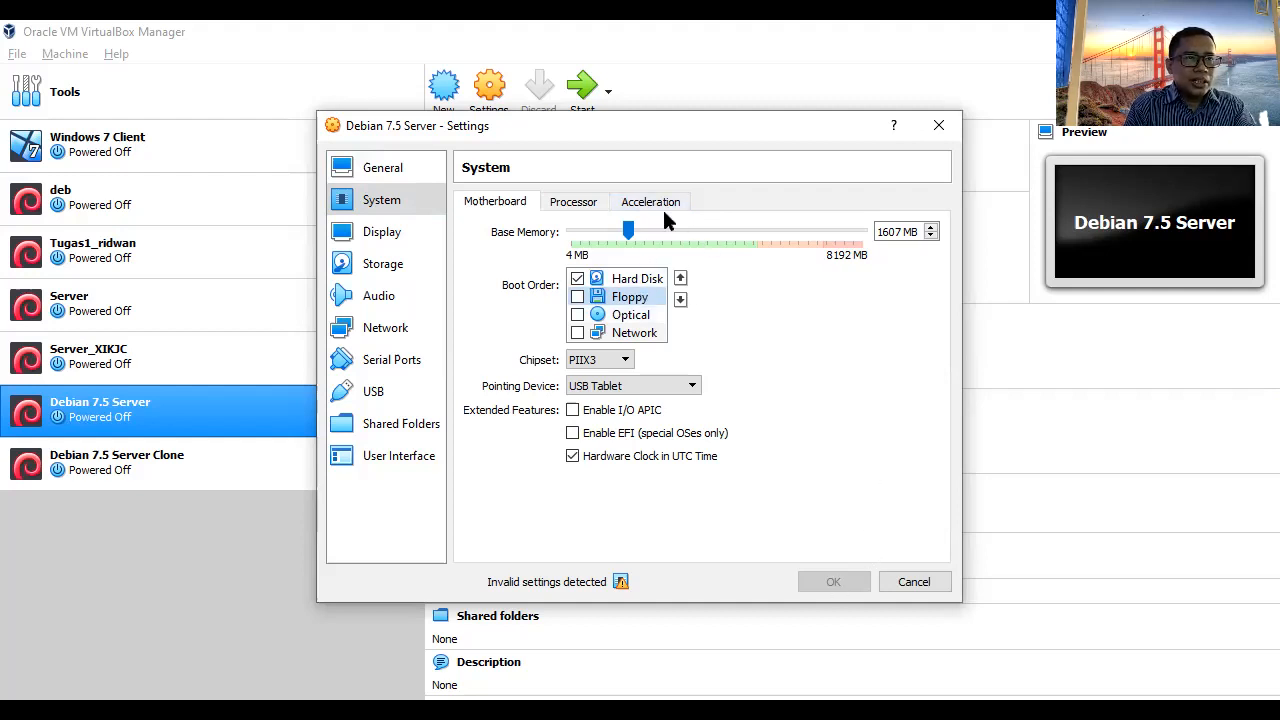
- Disable VT-x/AMD-V acceleration for Debian 7.5 Server and save the settings
click(661, 203)
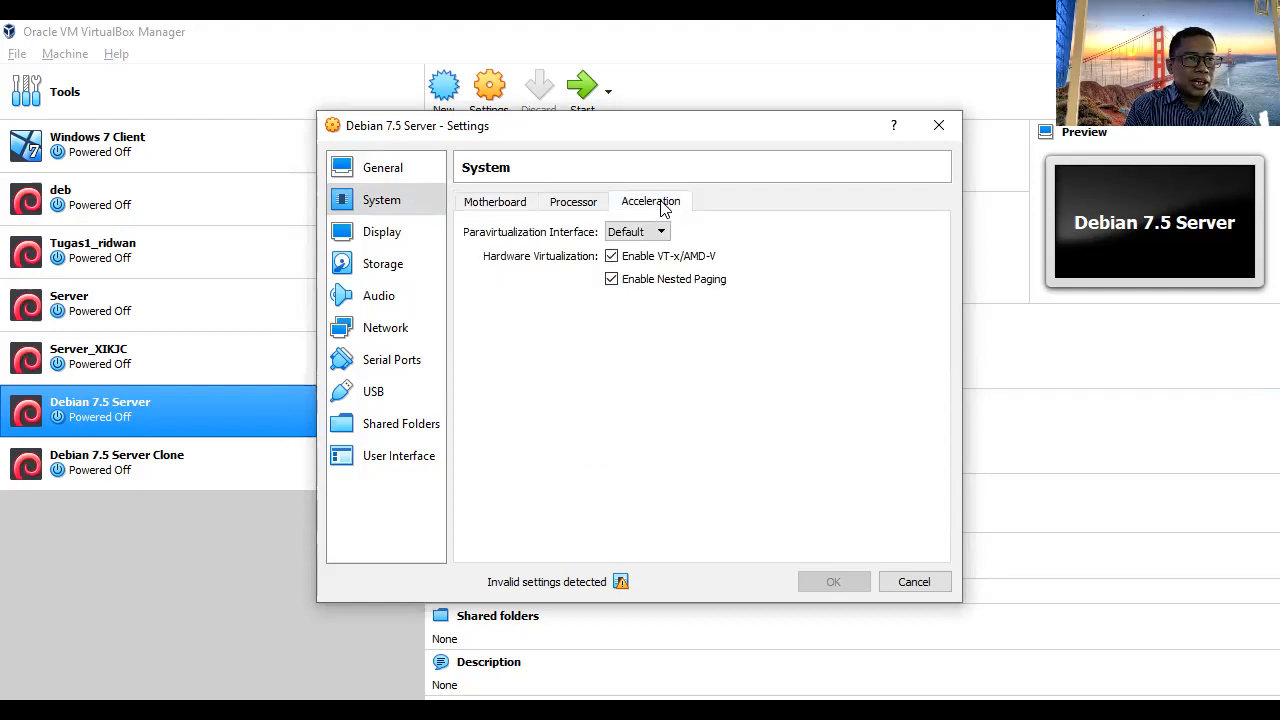
click(612, 257)
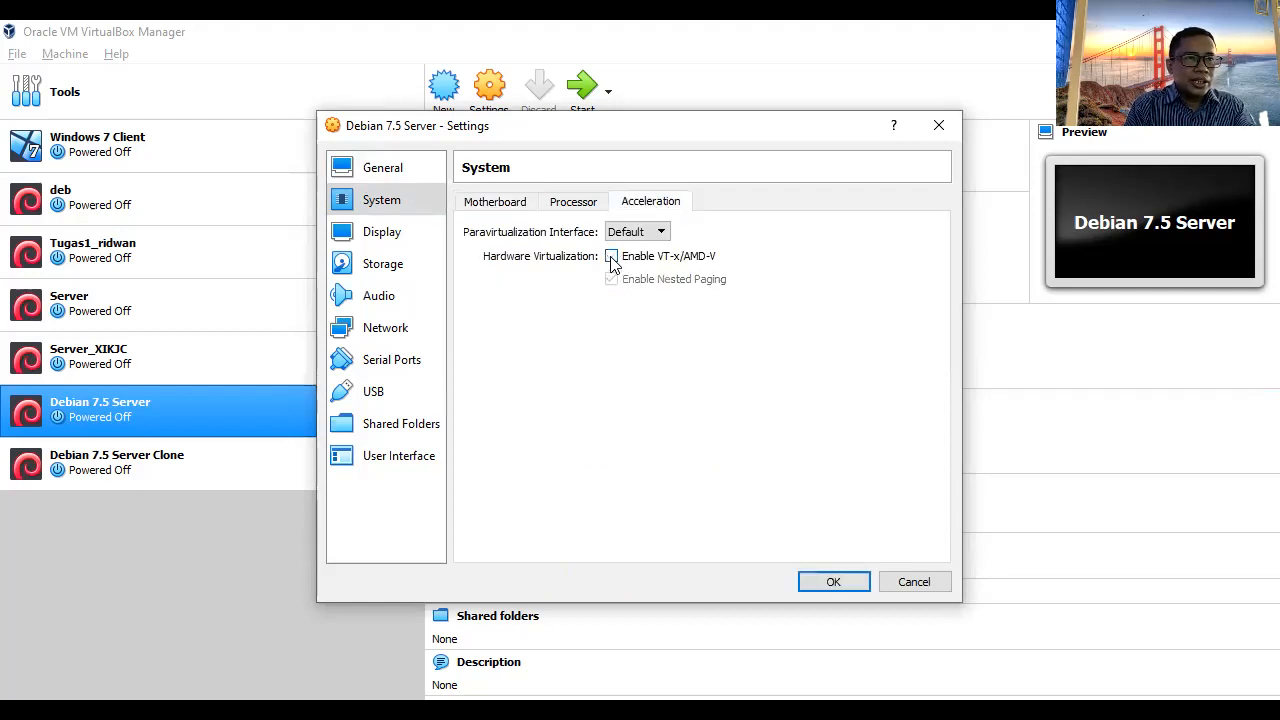
click(835, 582)
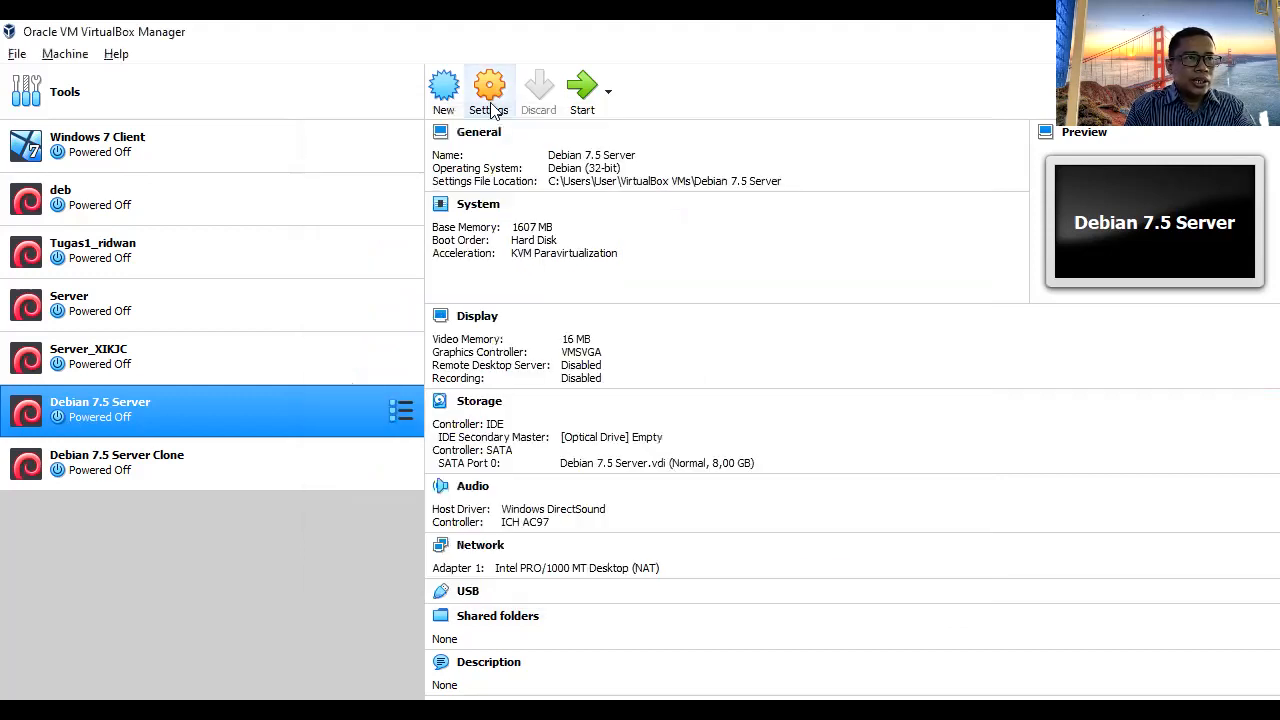
- Attach Debian's adapter to Internal Network 'intnet' with Allow All promiscuous mode, then open Windows 7 Client's settings
click(489, 97)
click(390, 206)
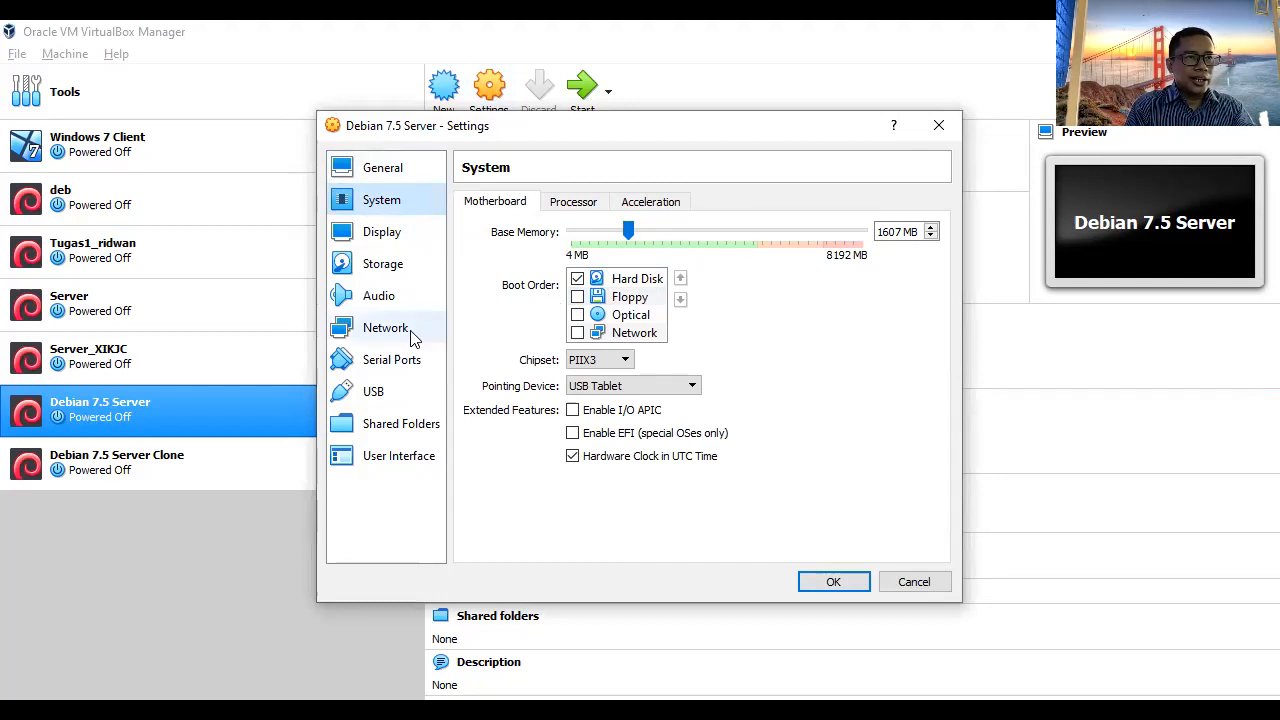
click(383, 336)
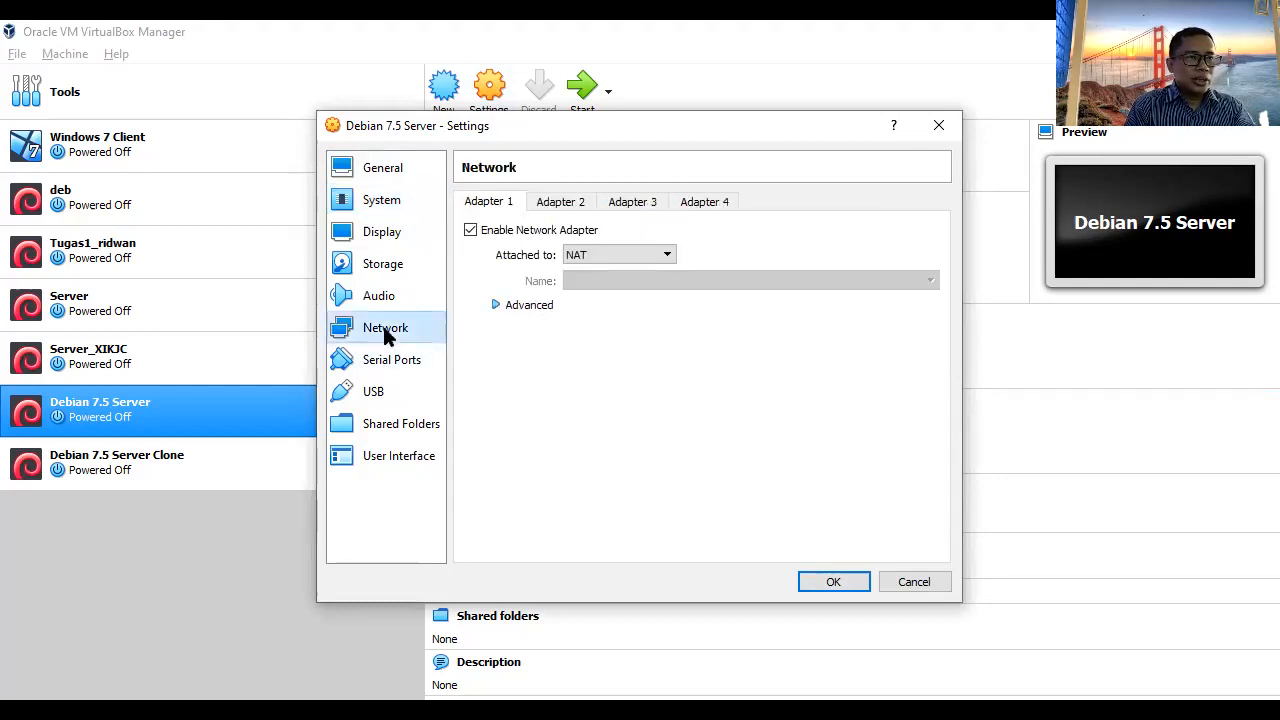
click(660, 255)
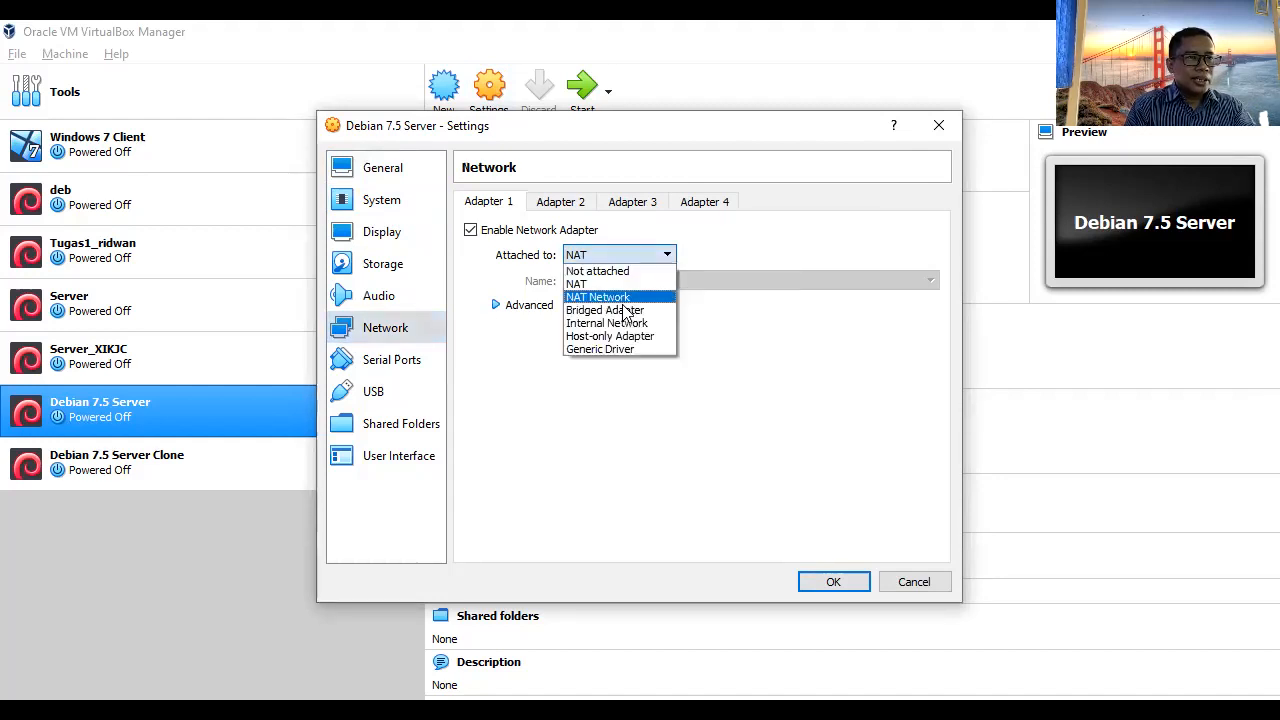
click(624, 325)
click(543, 307)
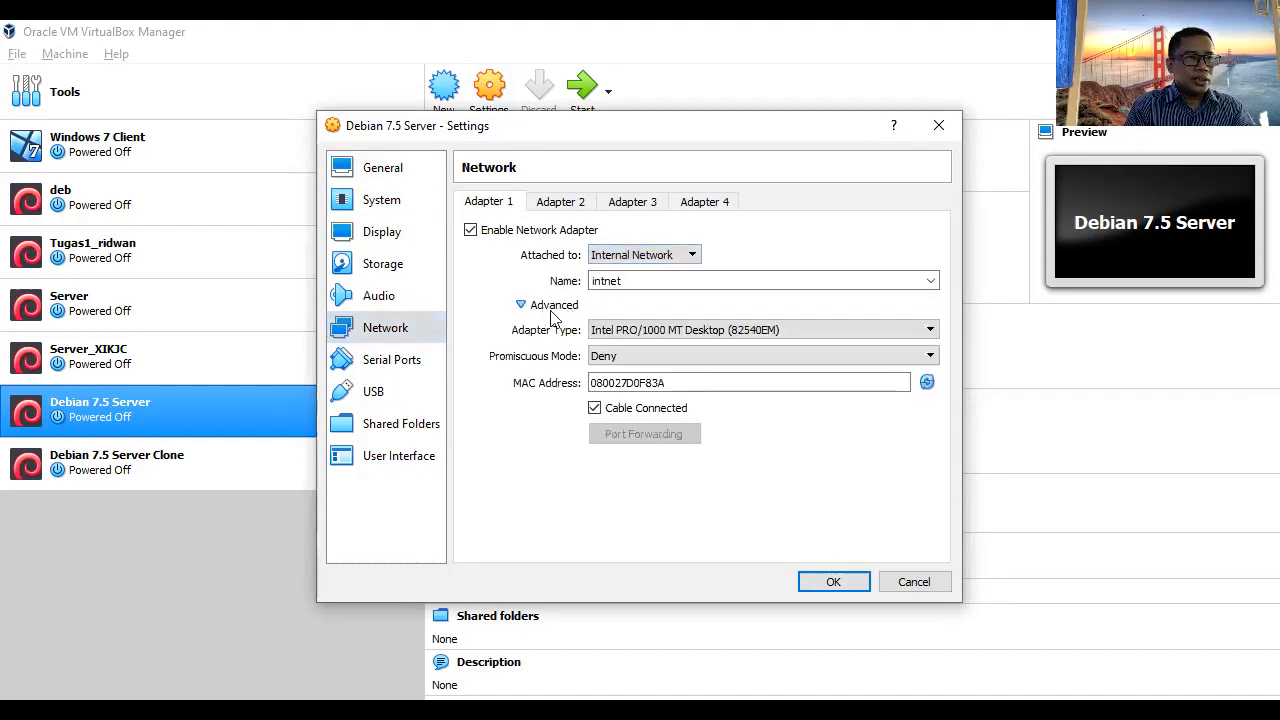
click(632, 358)
click(622, 403)
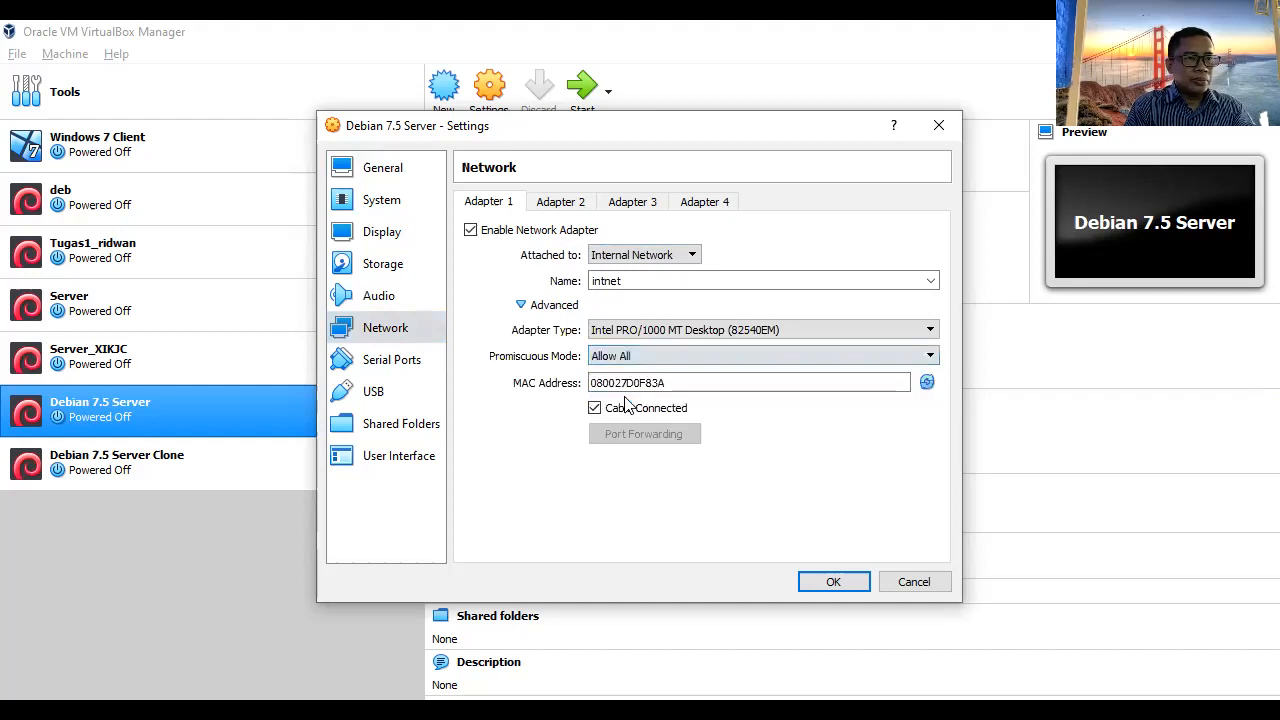
click(831, 580)
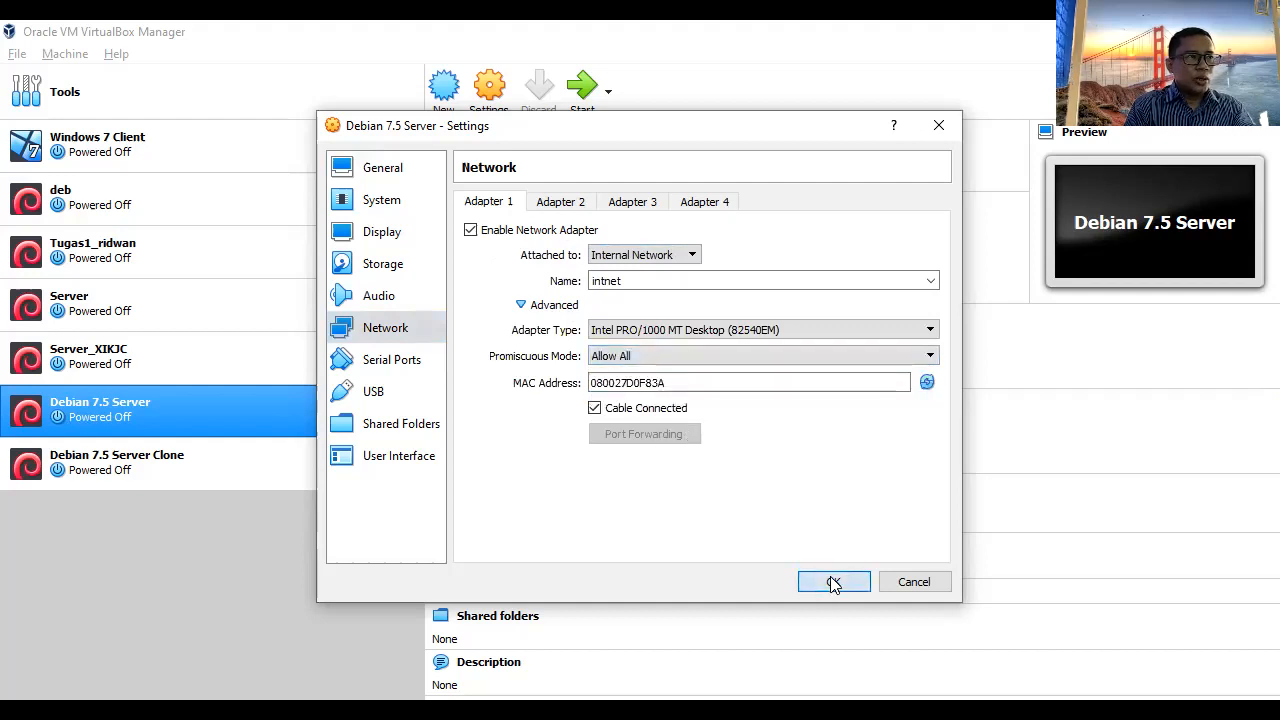
click(247, 143)
click(489, 88)
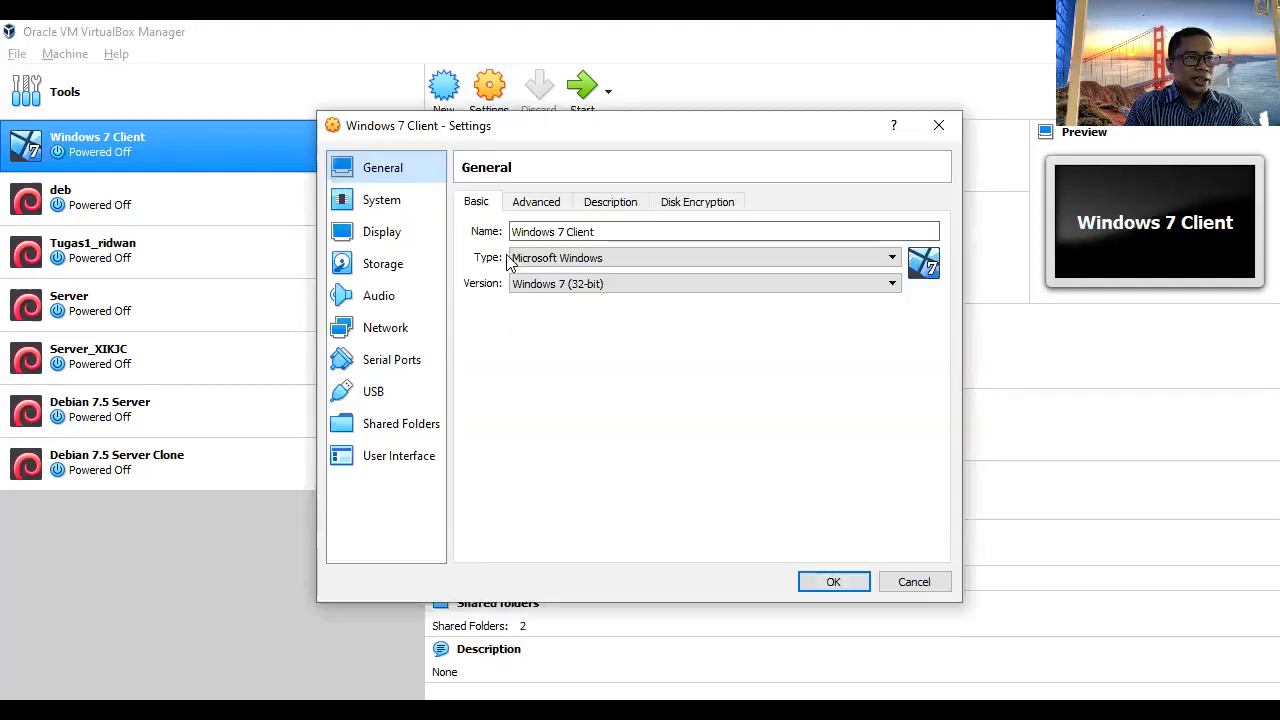
- Verify Windows 7 Client's adapter uses Internal Network 'intnet' with Allow All
click(390, 328)
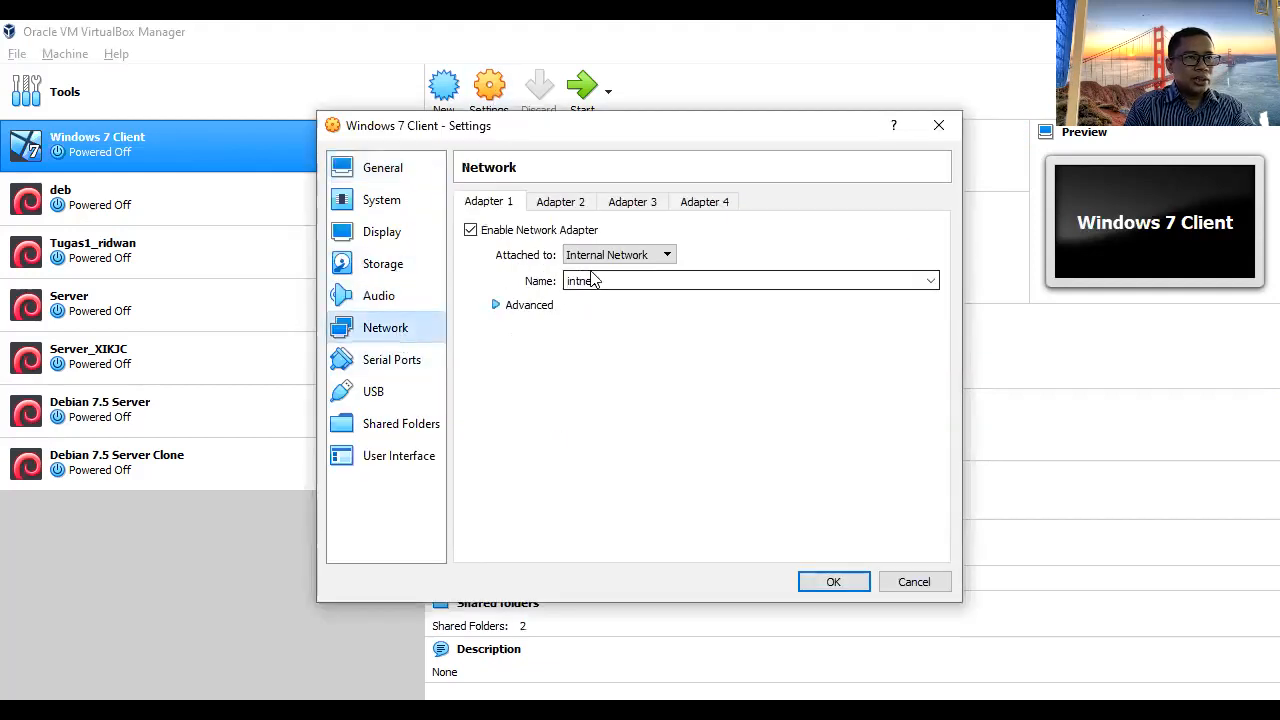
click(530, 304)
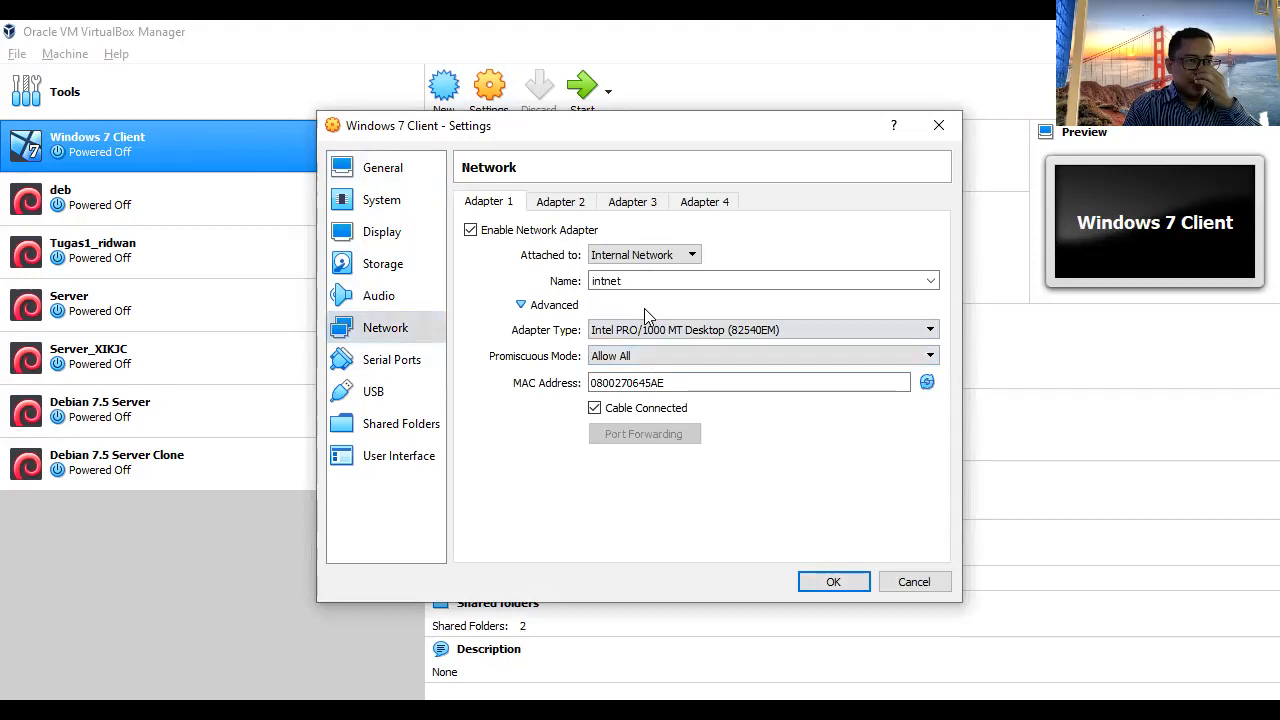
click(844, 580)
- Start the Debian 7.5 Server VM and select Windows 7 Client
click(142, 406)
click(591, 80)
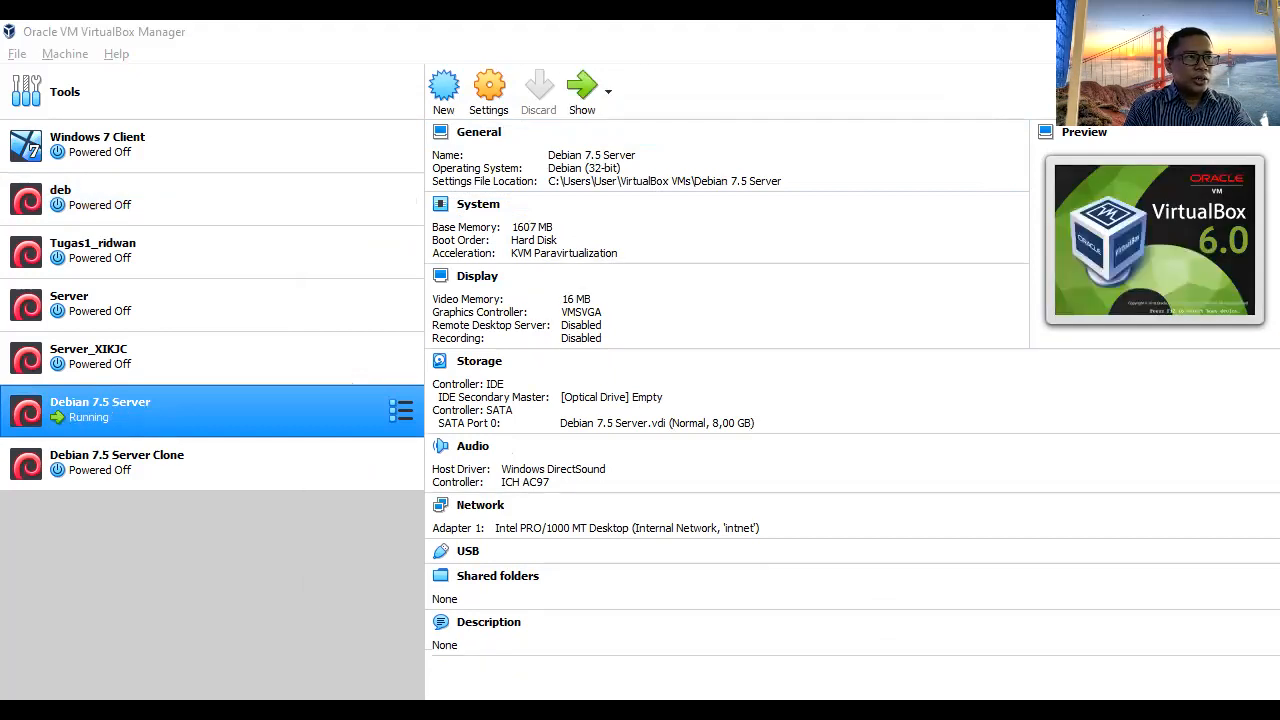
click(174, 140)
- Start the Windows 7 Client VM alongside the booting Debian server
click(584, 88)
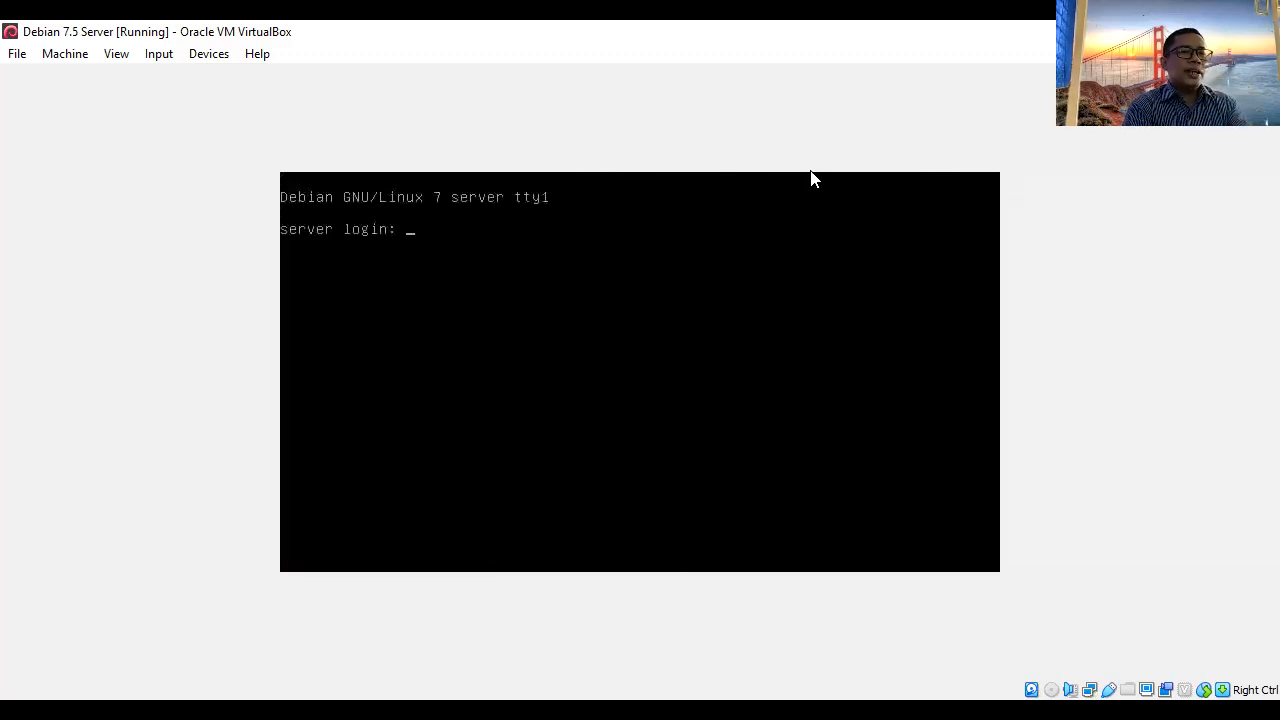
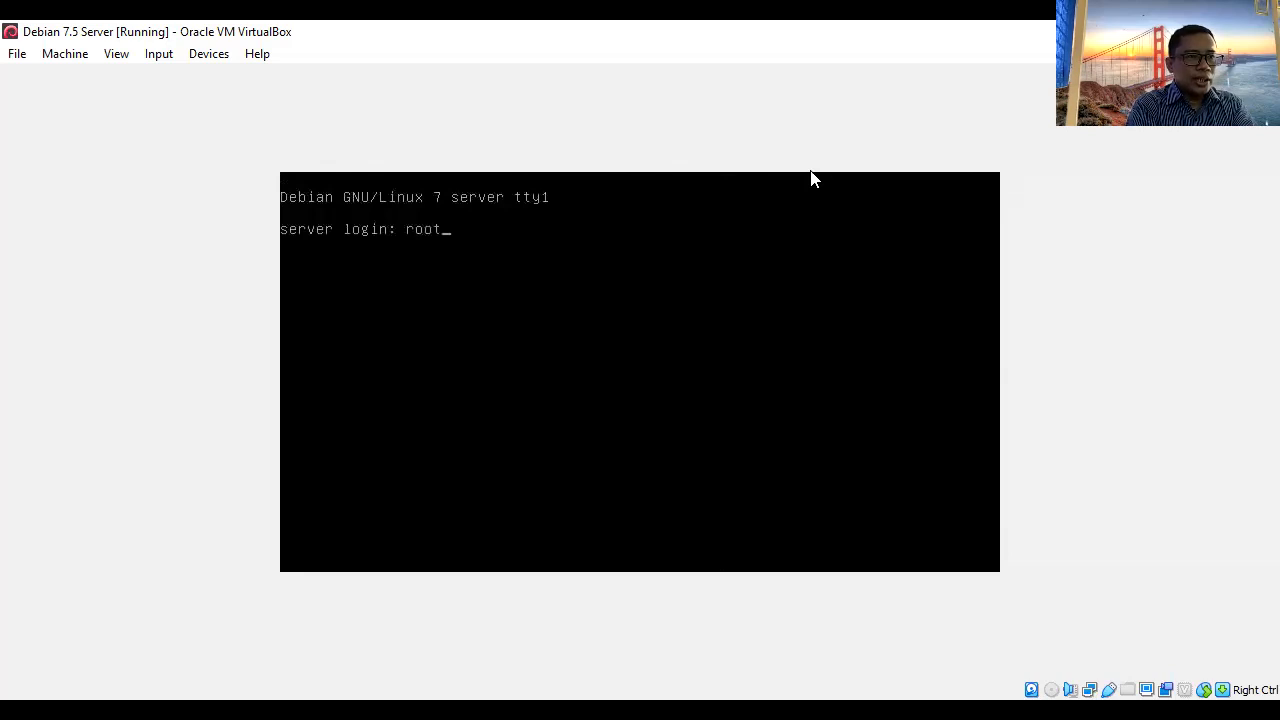
- Log into the Debian console as root, clear the screen, and begin typing nano /etc/network/i
key(Return)
key(Return)
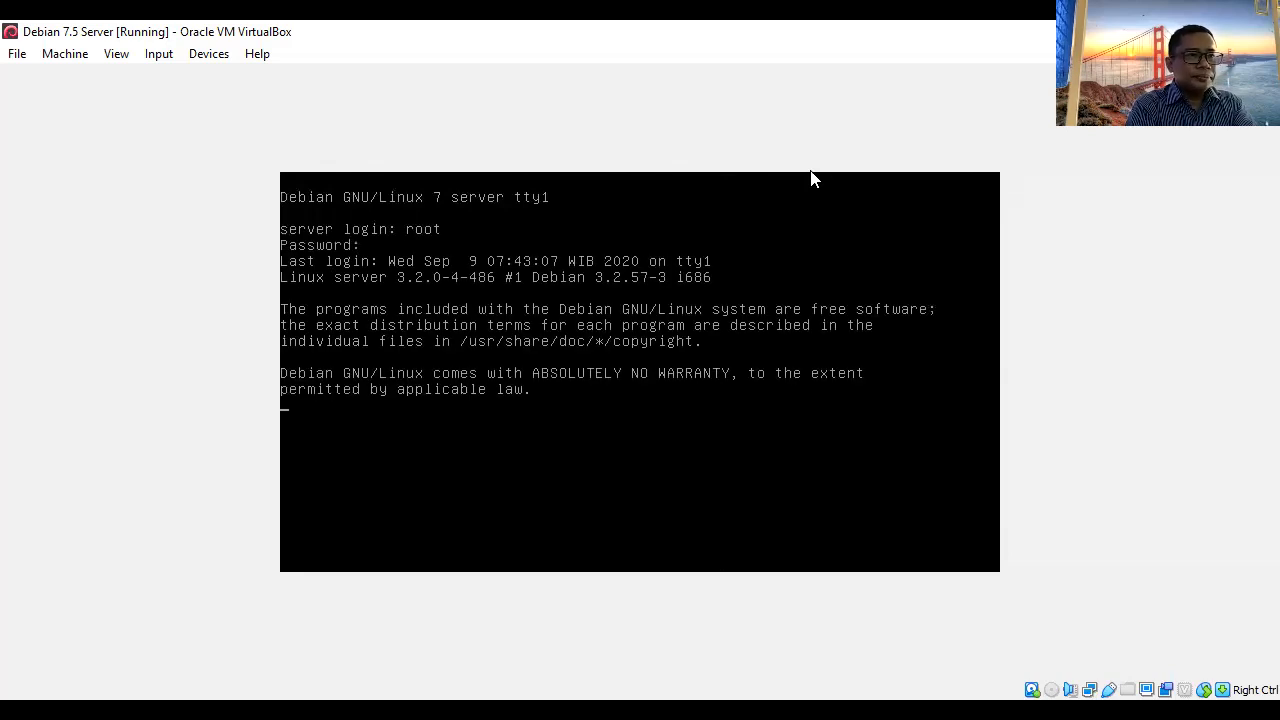
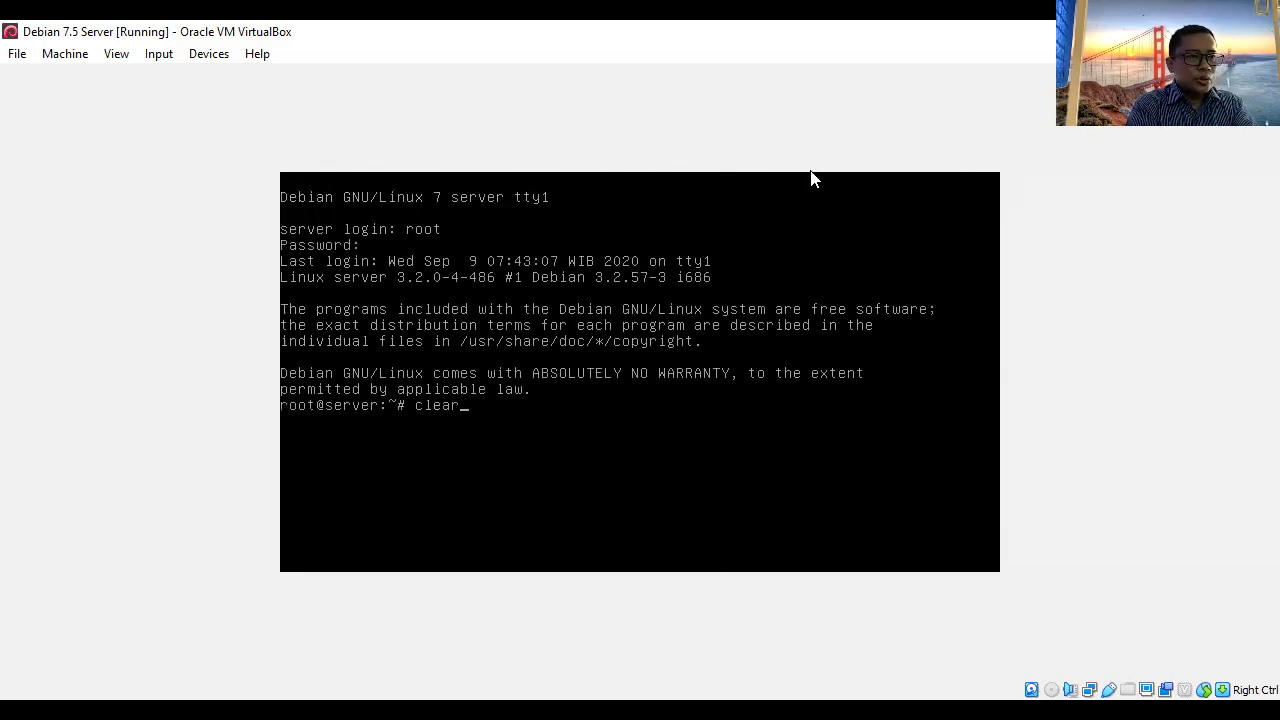
key(Return)
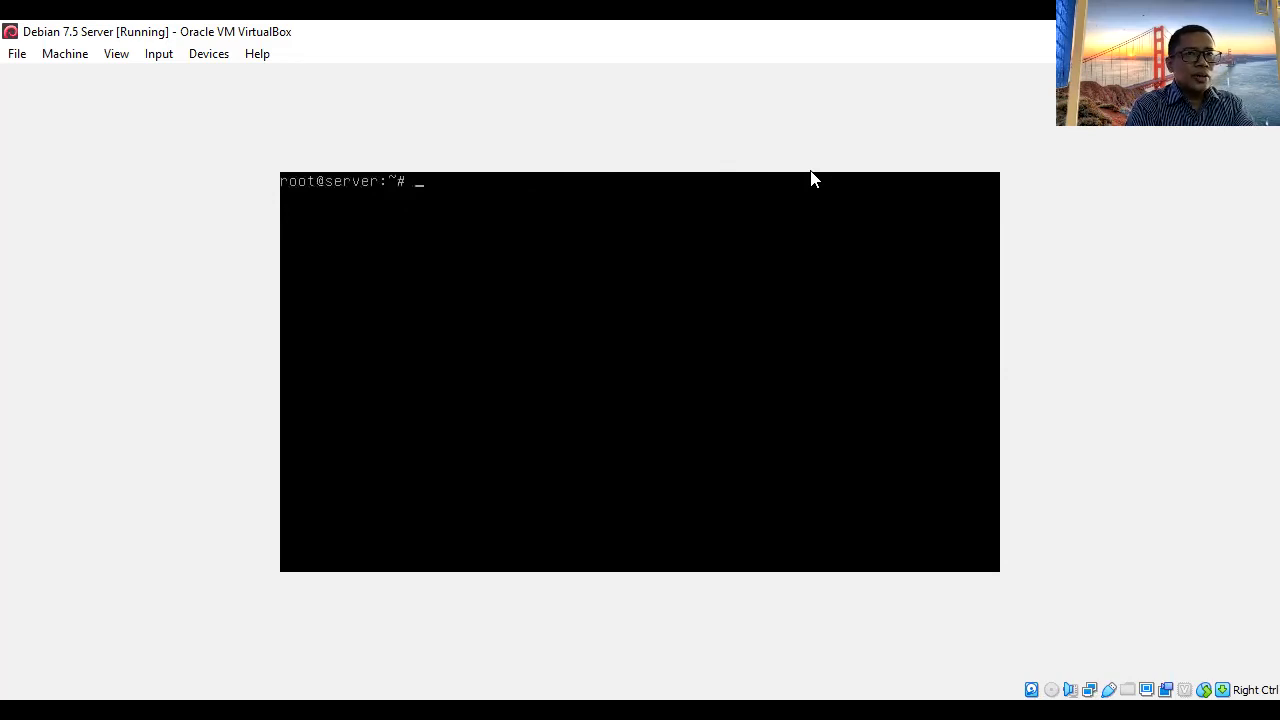
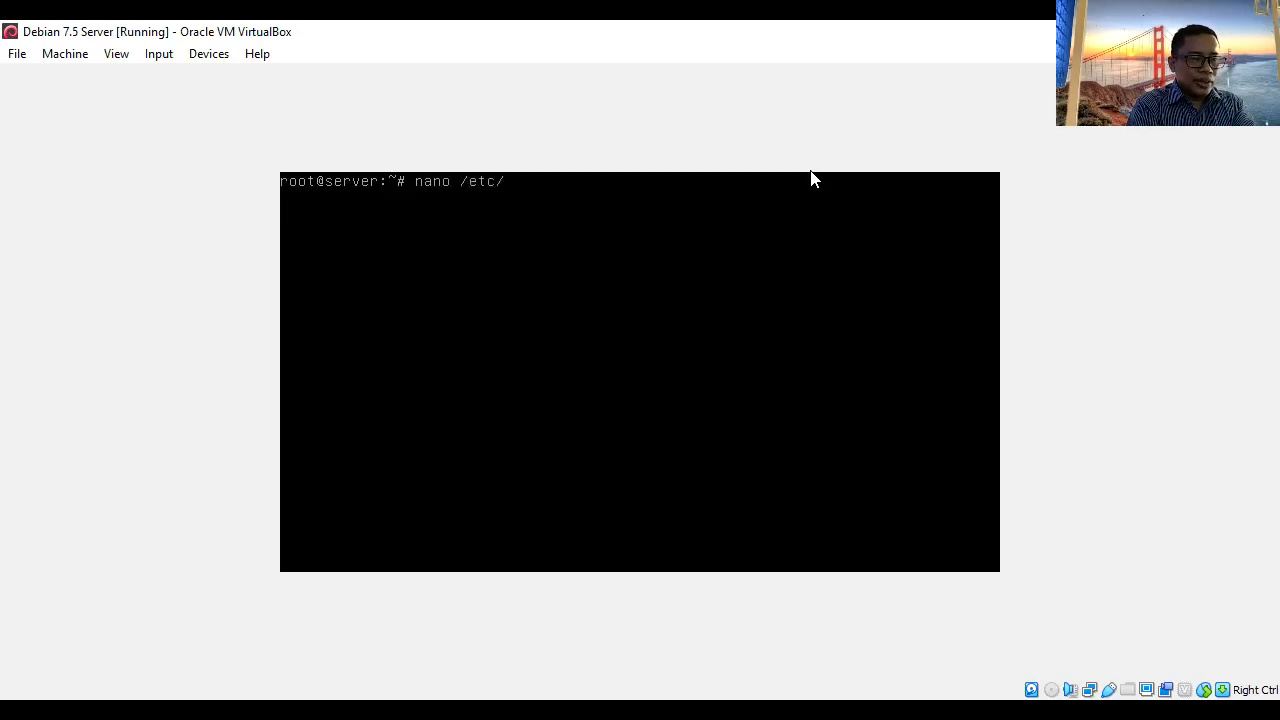
- Open /etc/network/interfaces in nano, change 'allow-hotplug eth0' to 'auto eth0', and save
key(Tab)
key(Return)
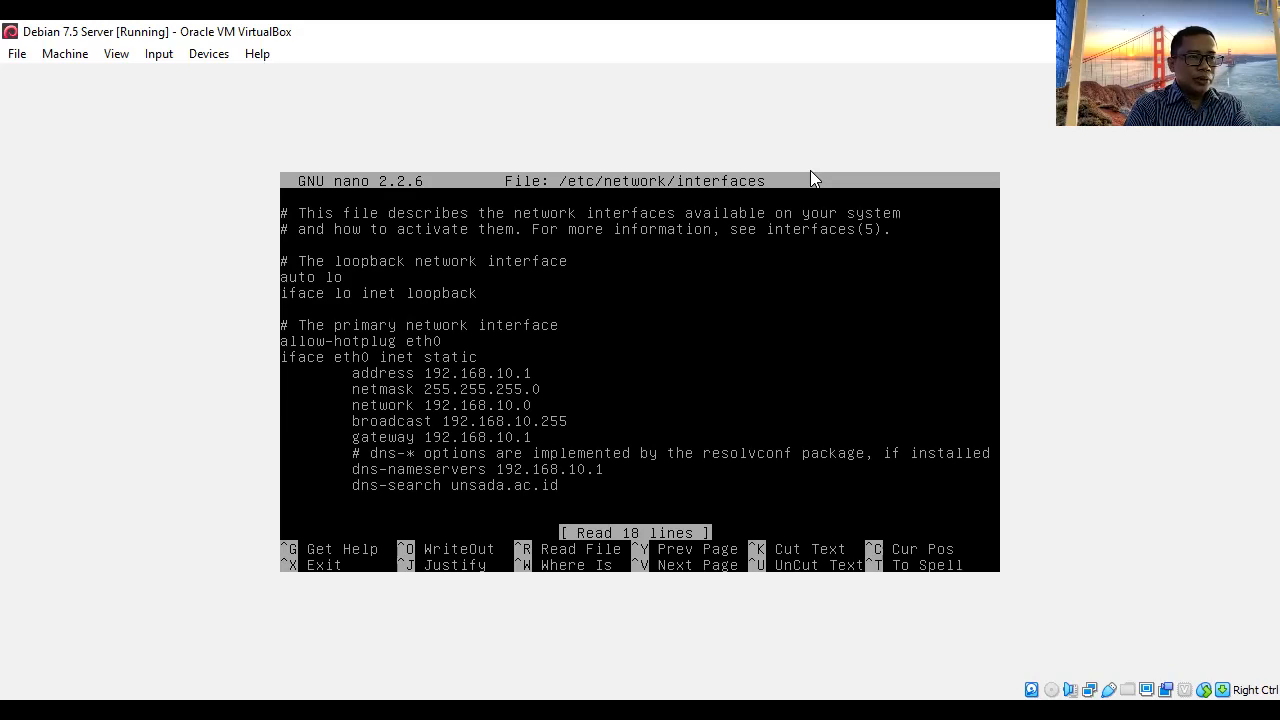
key(BackSpace)
key(BackSpace)
key(BackSpace)
key(BackSpace)
key(BackSpace)
key(BackSpace)
key(BackSpace)
key(BackSpace)
key(BackSpace)
key(BackSpace)
key(BackSpace)
key(BackSpace)
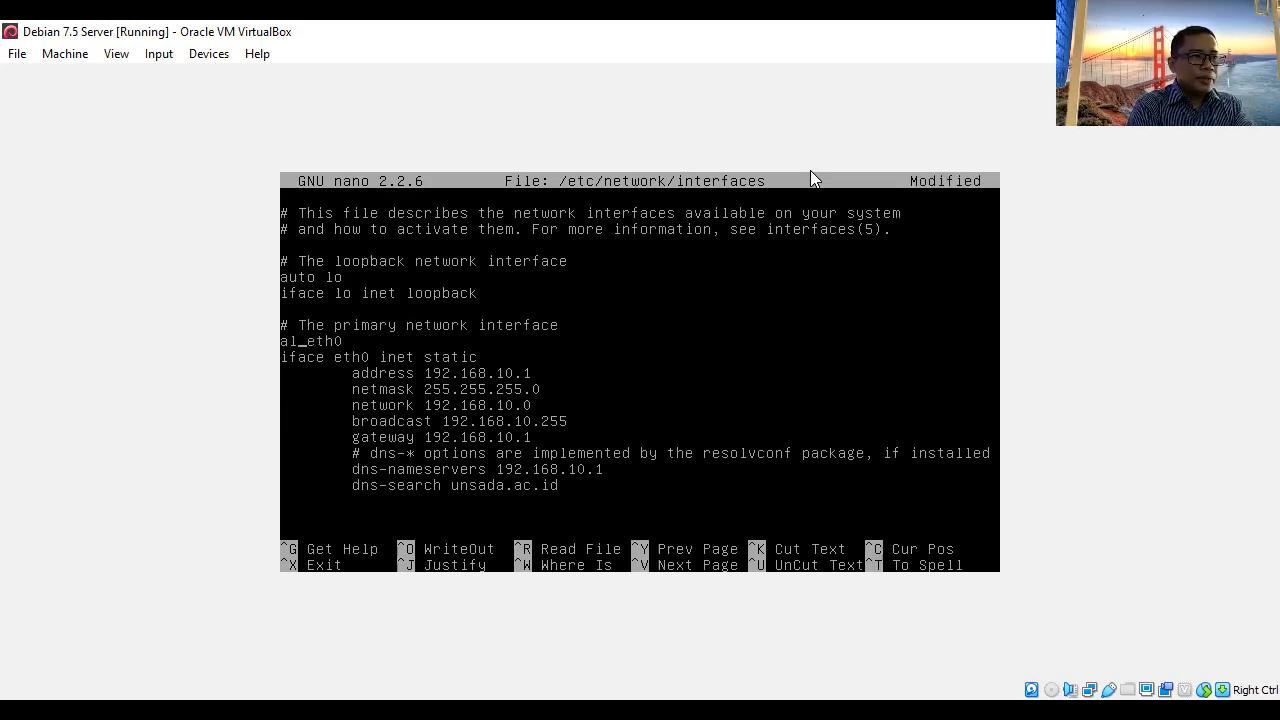
text(uto)
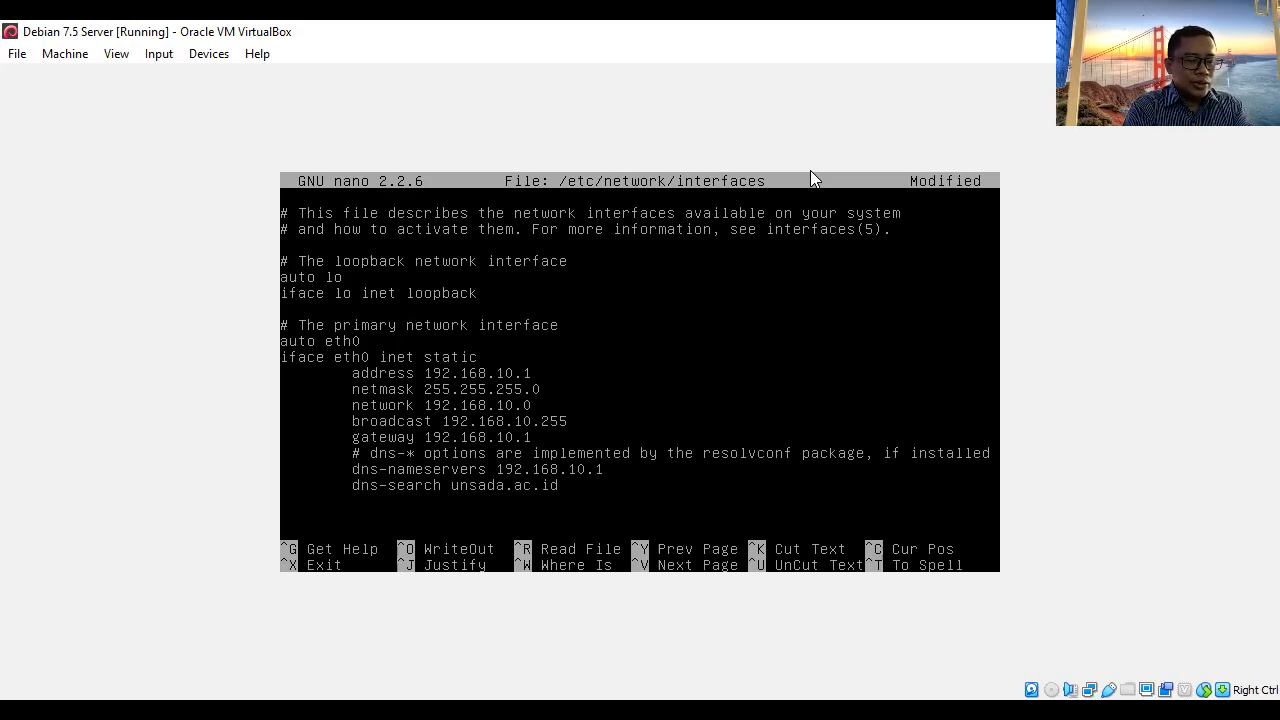
key(ctrl+x)
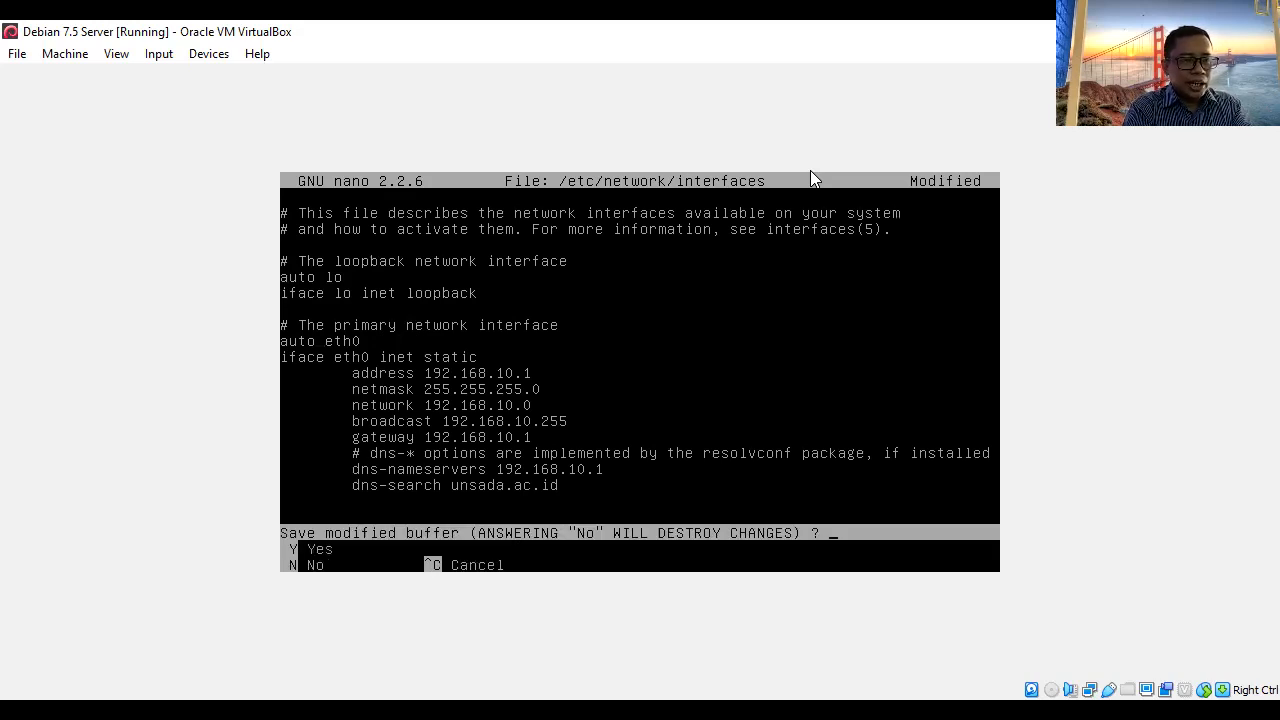
key(y)
key(Return)
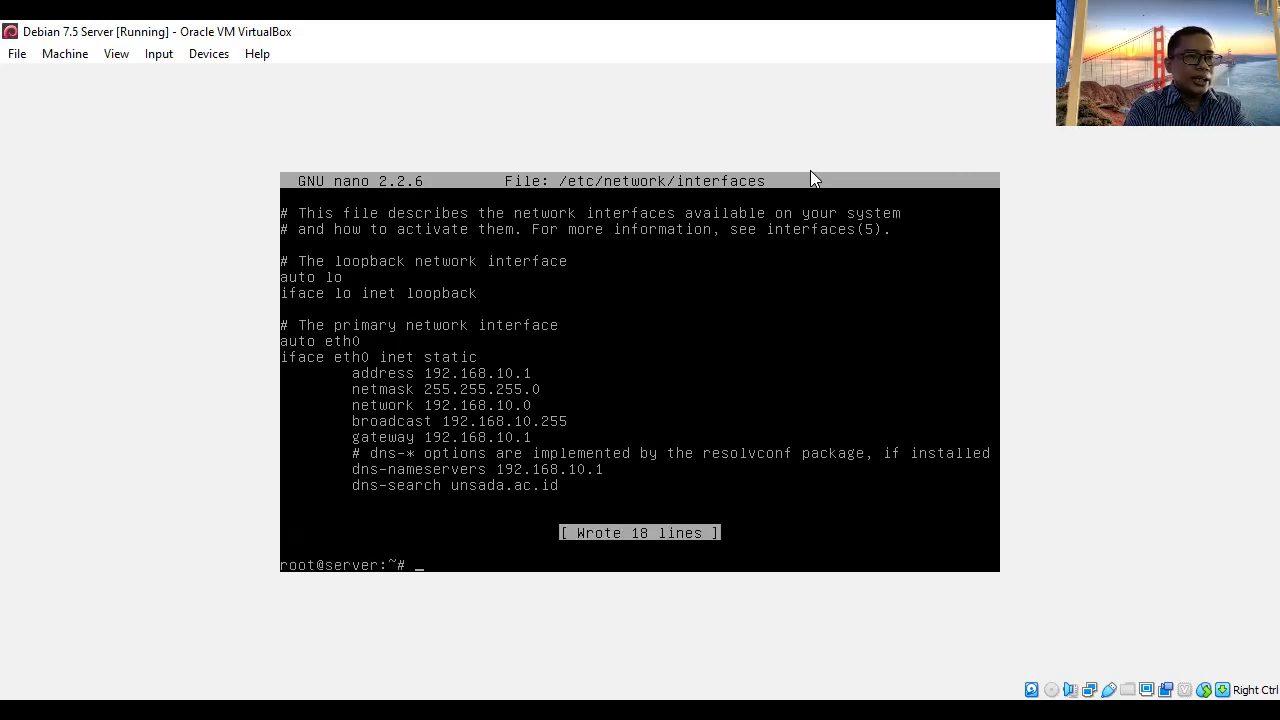
- Restart networking, then ping 192.168.10.1 and stop it after the replies
text(/etc/)
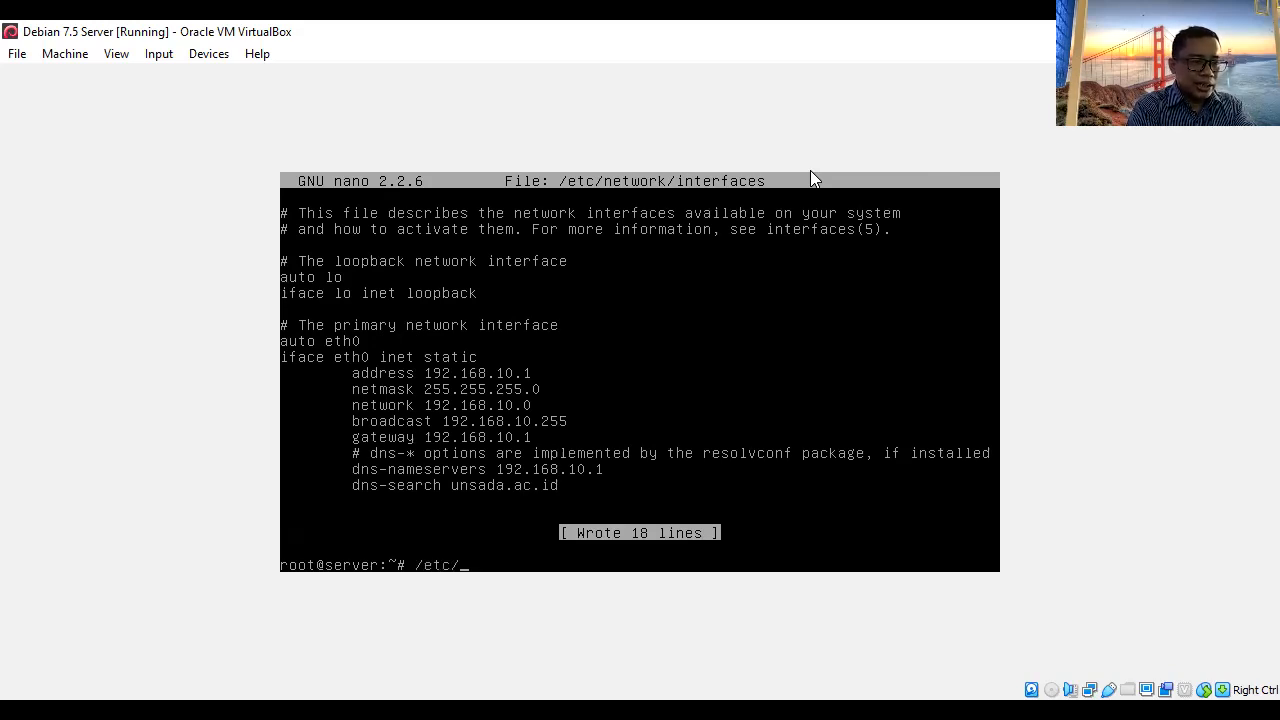
text(init.d/)
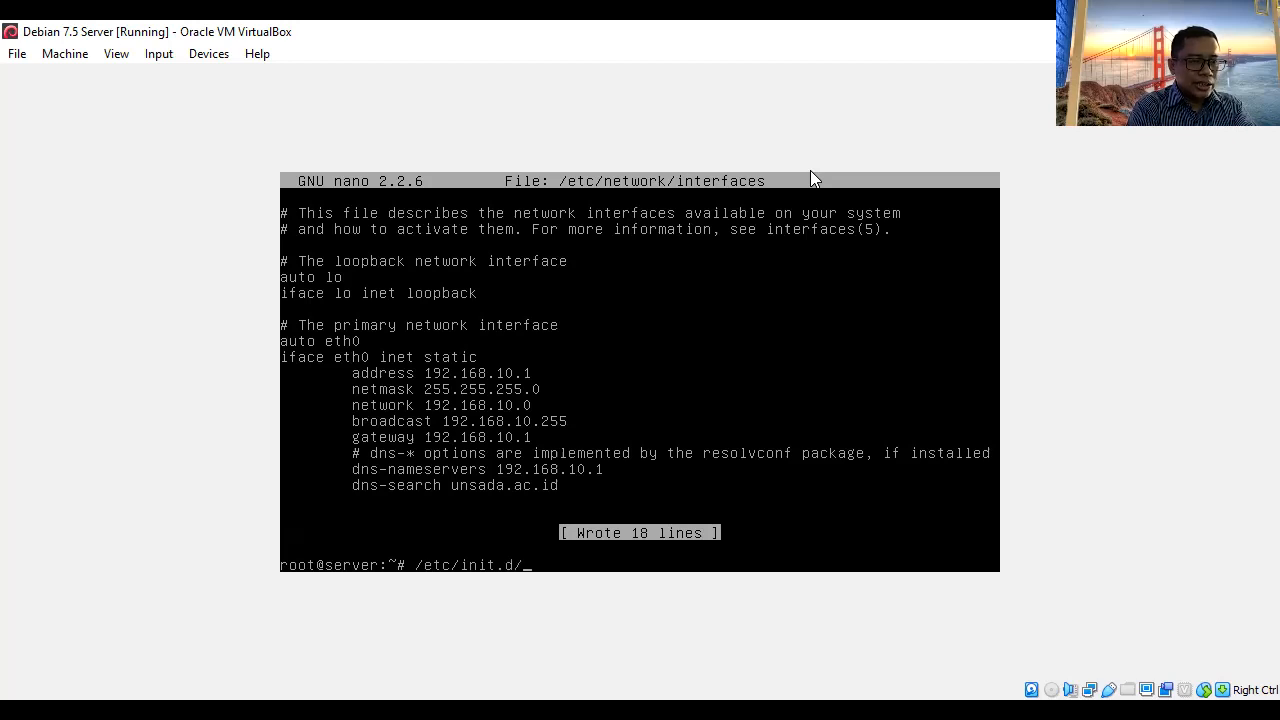
text(networking)
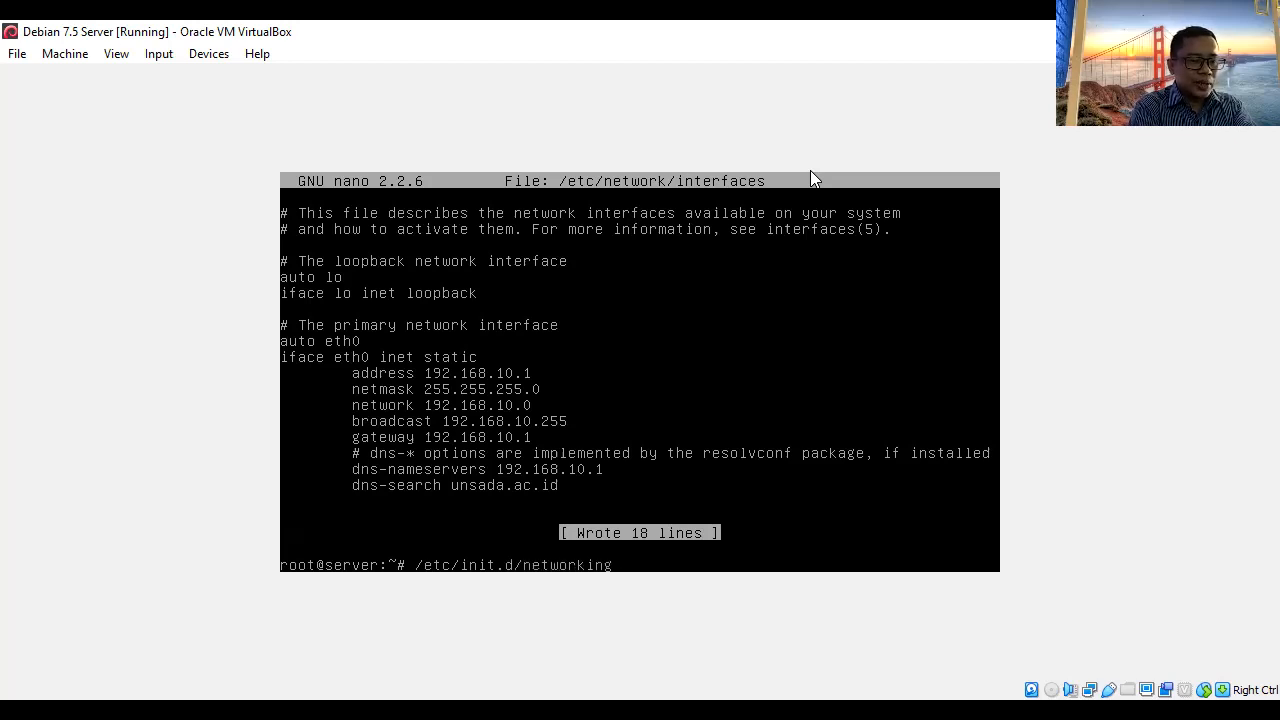
text( restart)
key(Return)
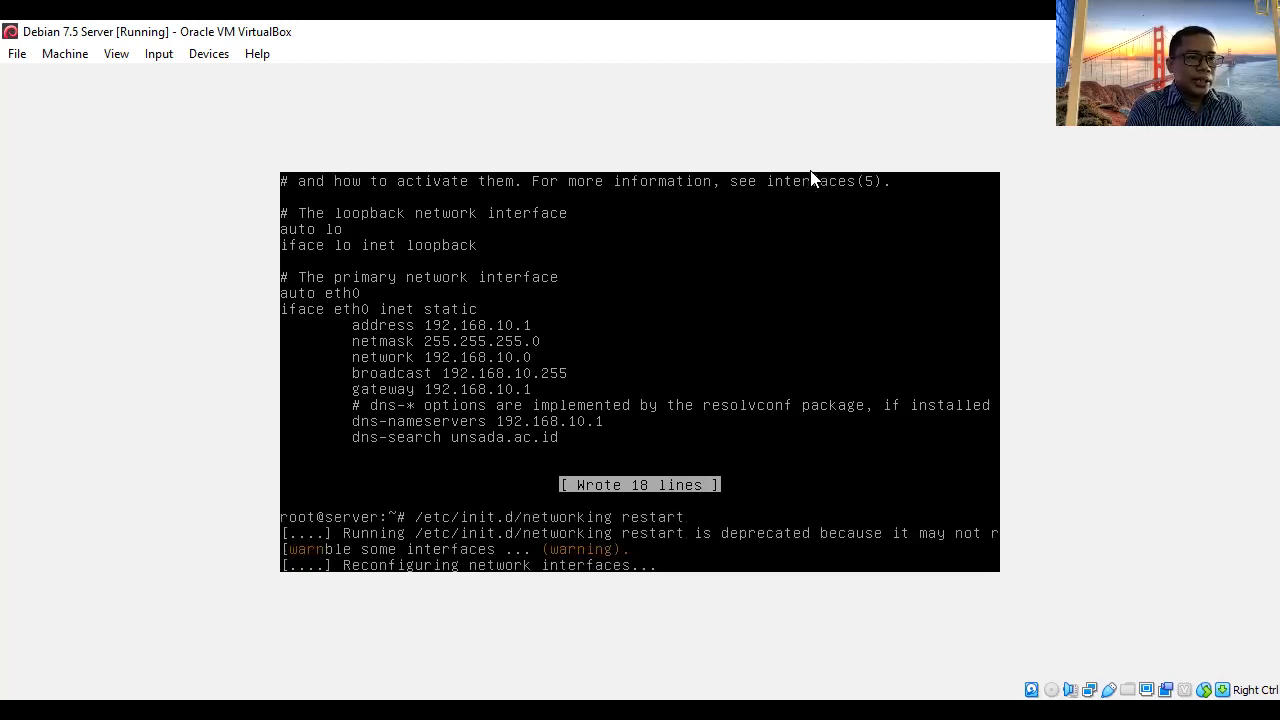
text(ping )
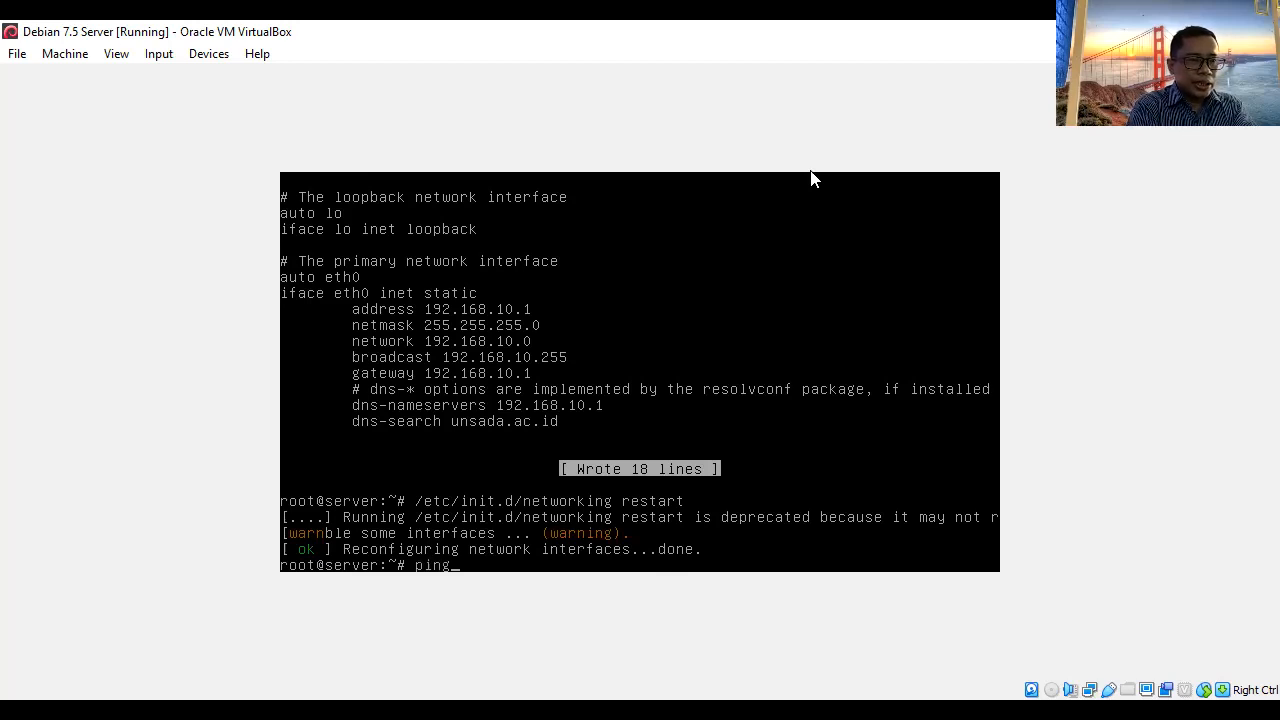
text(192.168.10.1)
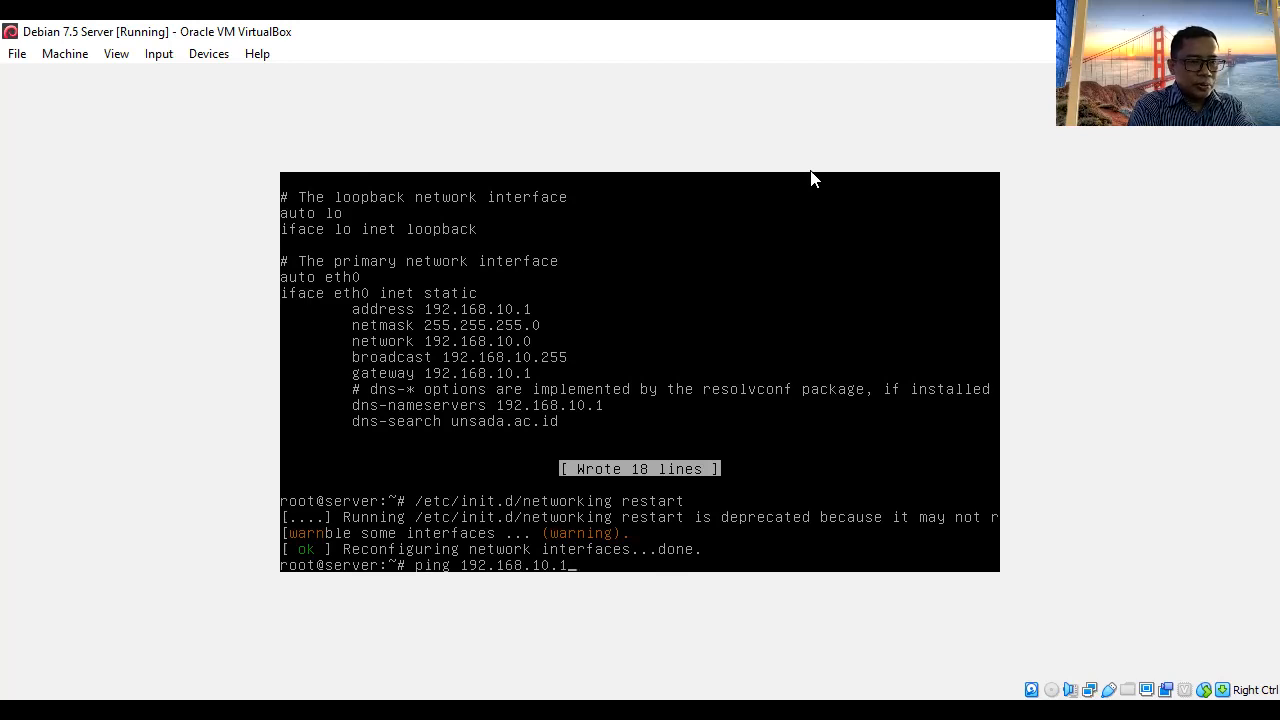
key(Return)
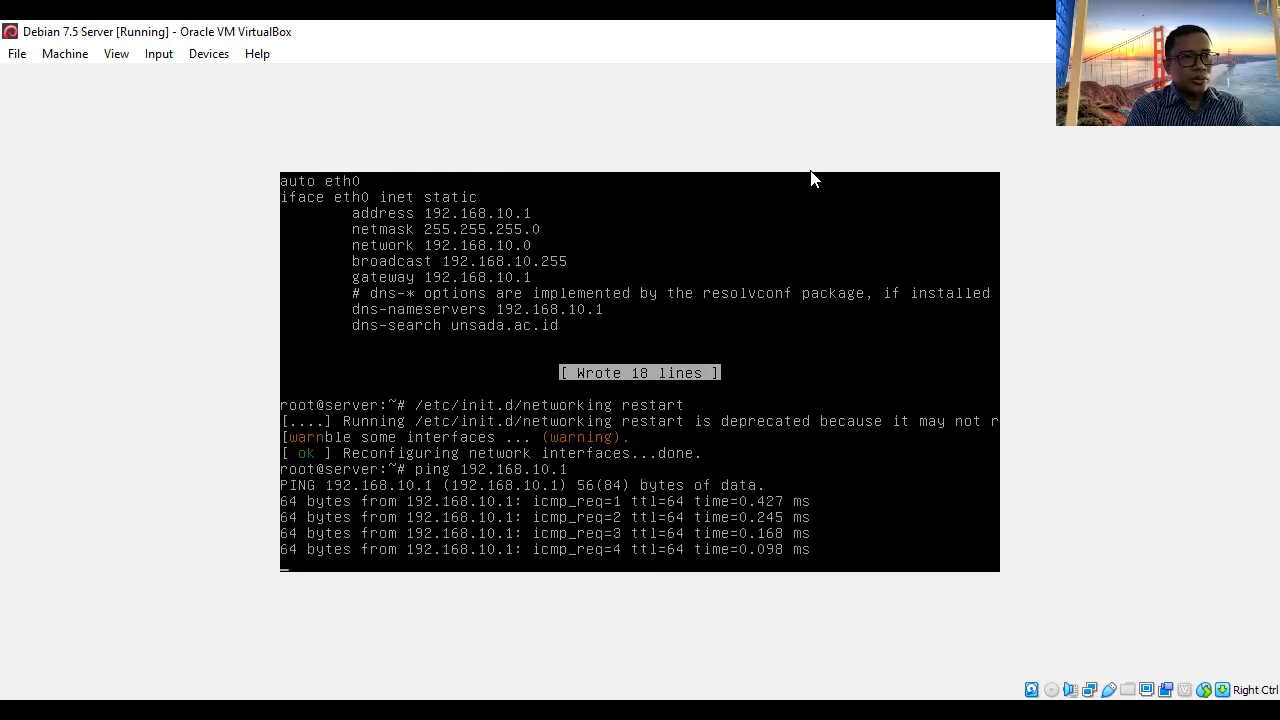
key(ctrl+c)
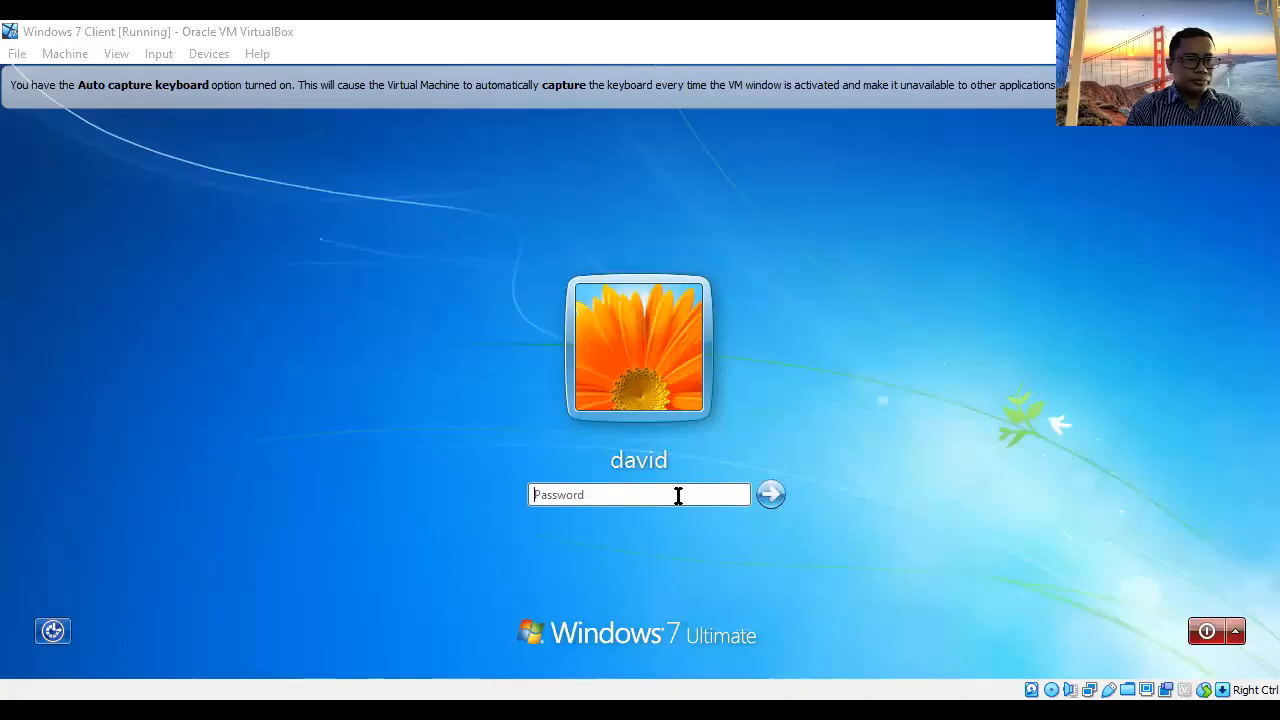
- Log in to Windows 7 with the account password and postpone activation with 'Ask me later'
text(•)
click(771, 494)
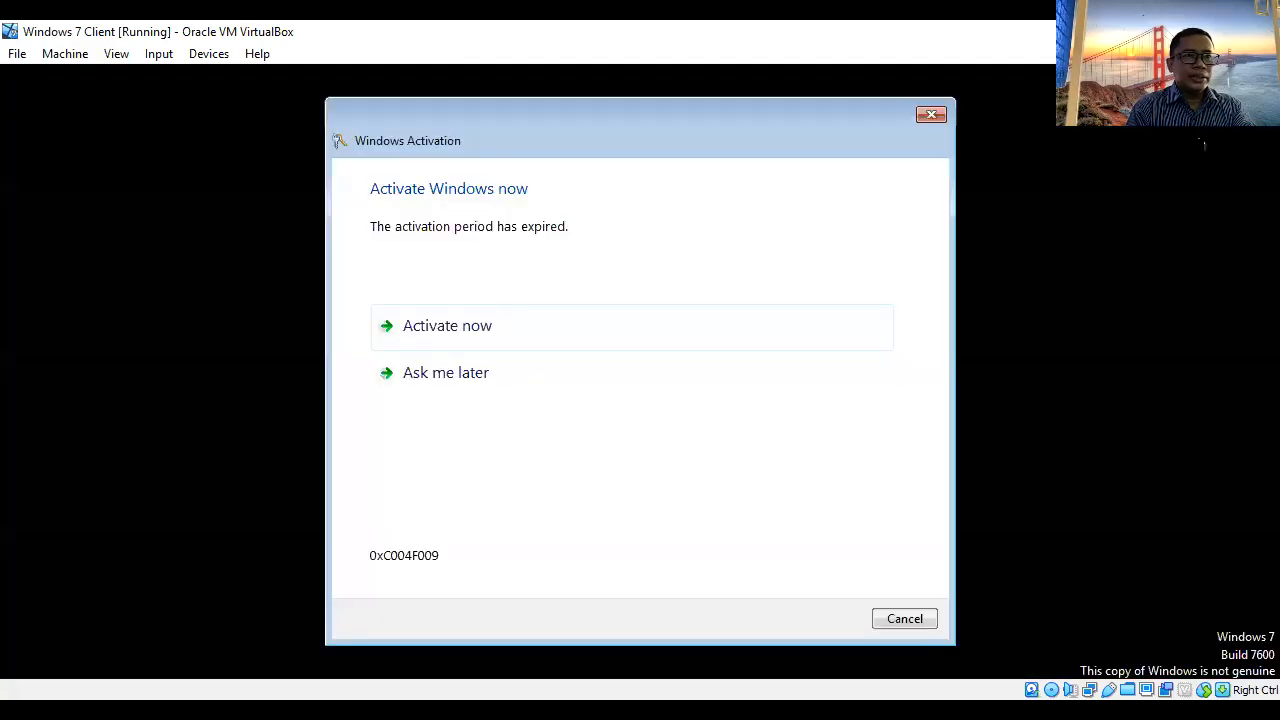
click(446, 373)
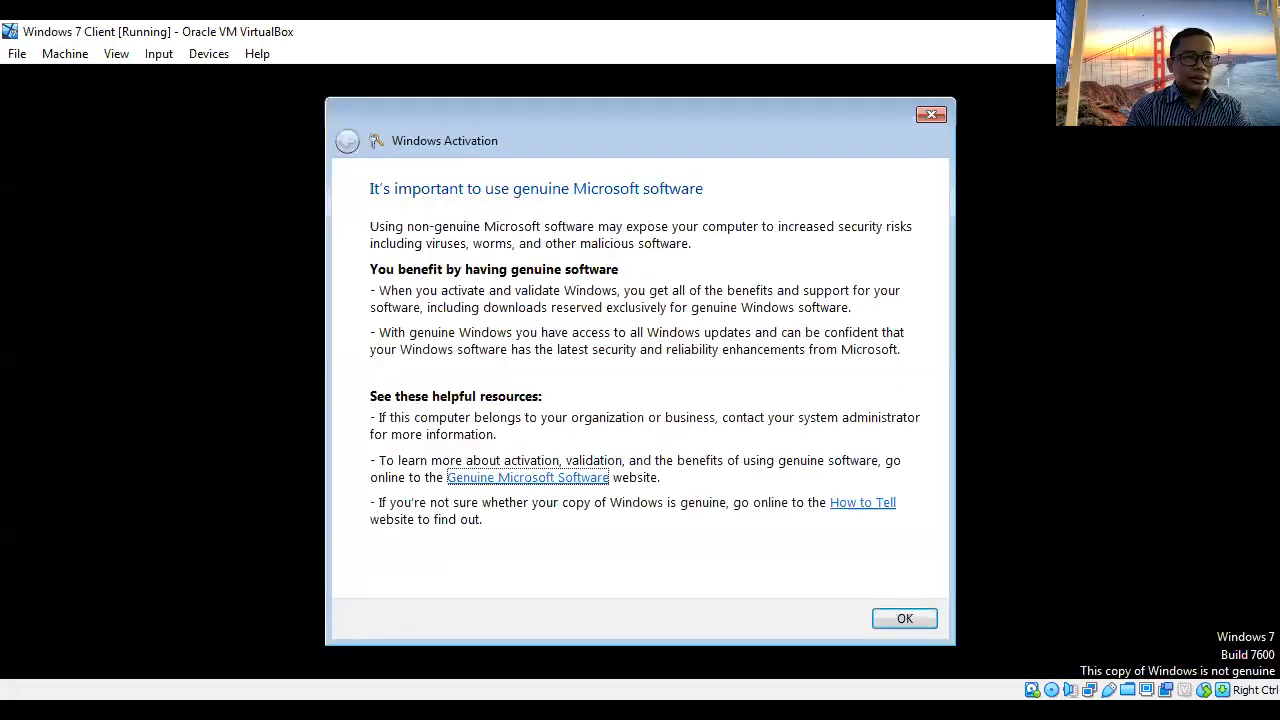
click(905, 618)
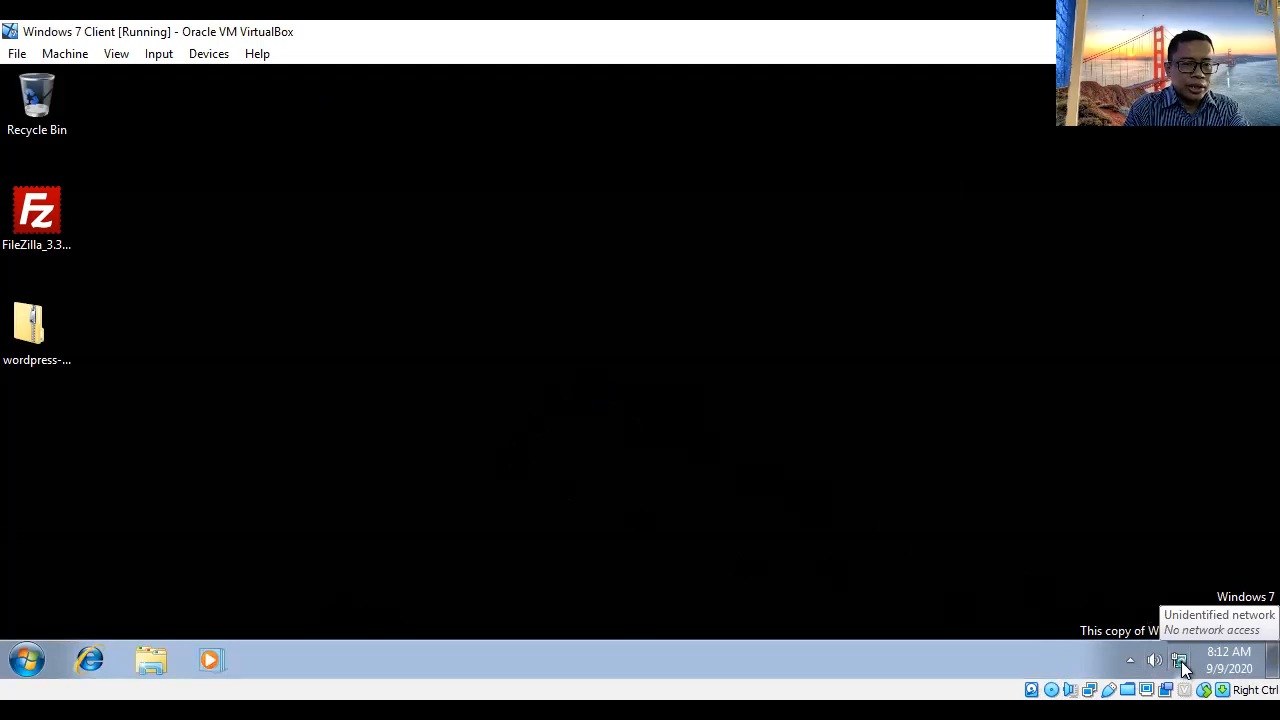
- Open Local Area Connection's IPv4 properties via Network and Sharing Center and choose a manual IP address
click(1181, 664)
click(1138, 619)
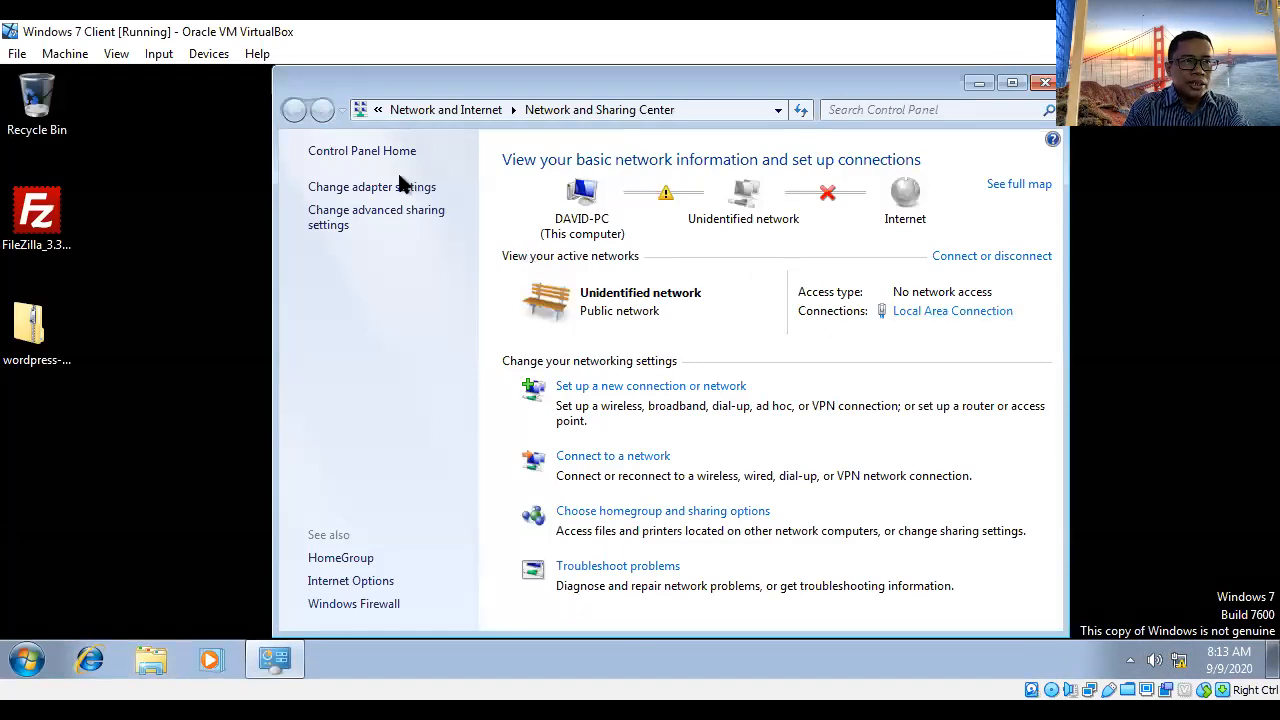
click(914, 314)
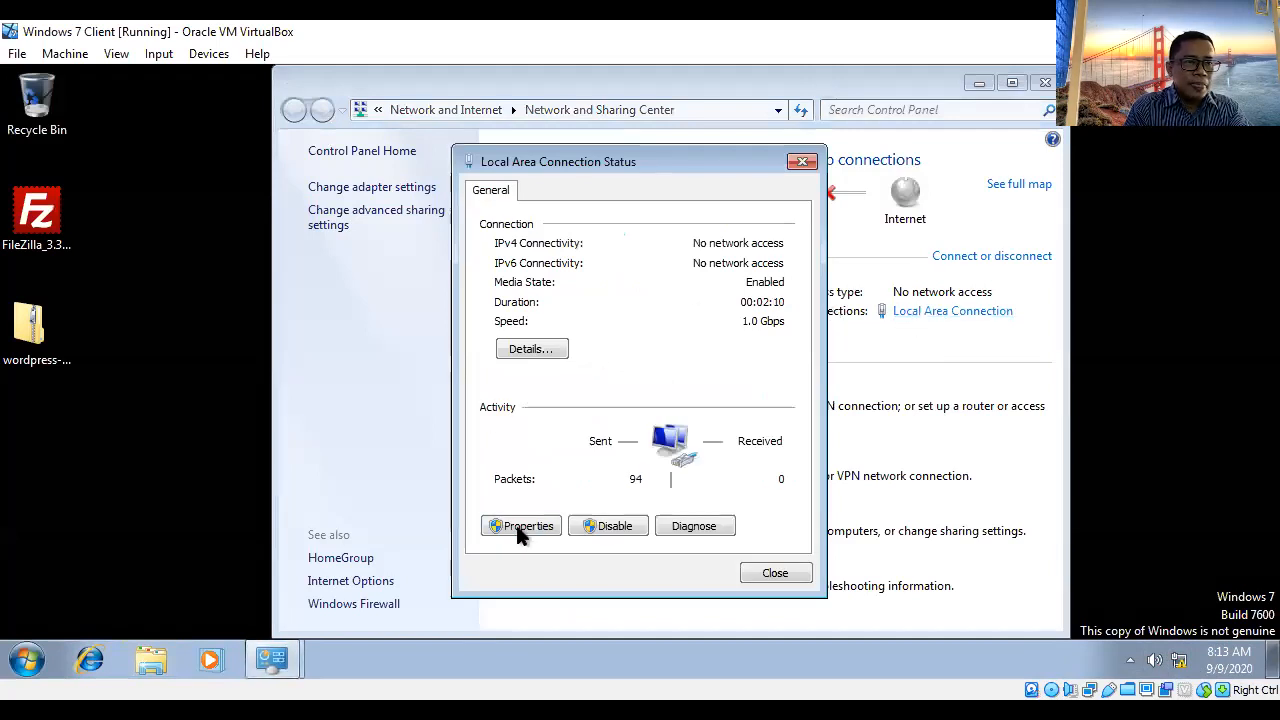
click(528, 524)
click(543, 528)
double_click(645, 405)
click(565, 333)
- Enter IP 192.168.10.2, mask 255.255.255.0, gateway and DNS 192.168.10.1, and apply
click(731, 357)
text(192 . 168 . 10 . )
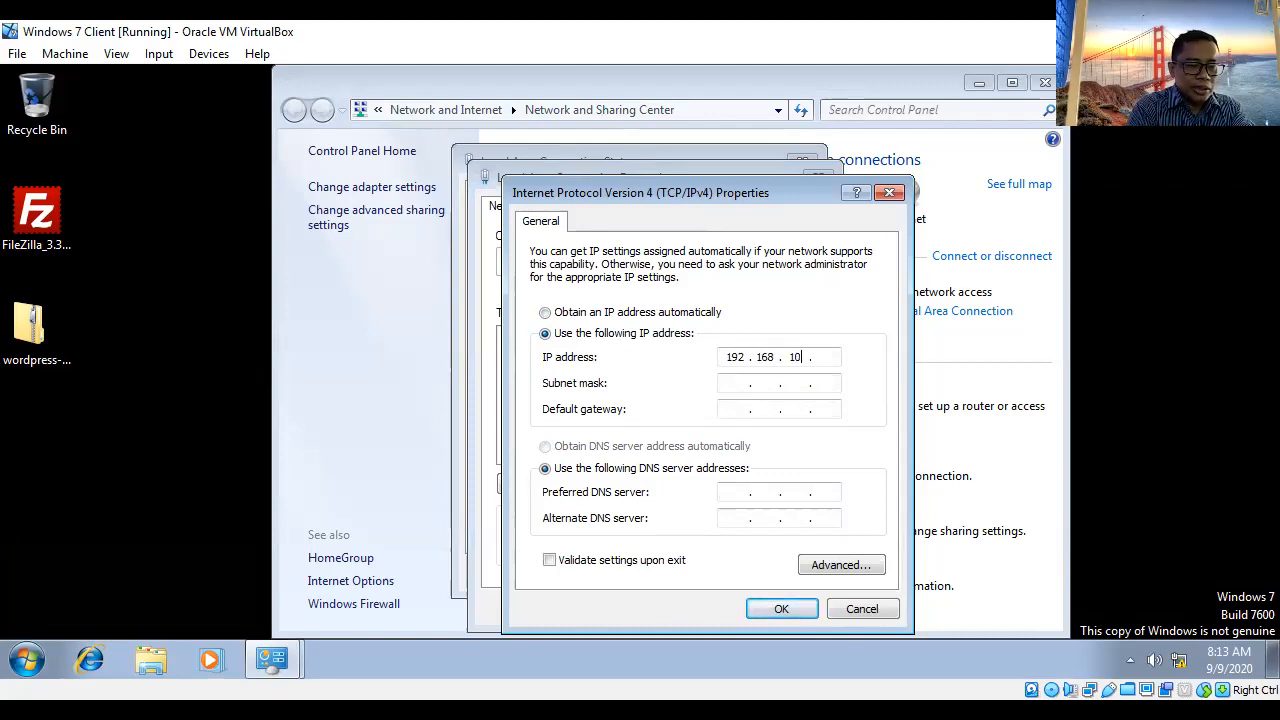
text(2)
click(742, 385)
click(738, 408)
text(192 . 168 . )
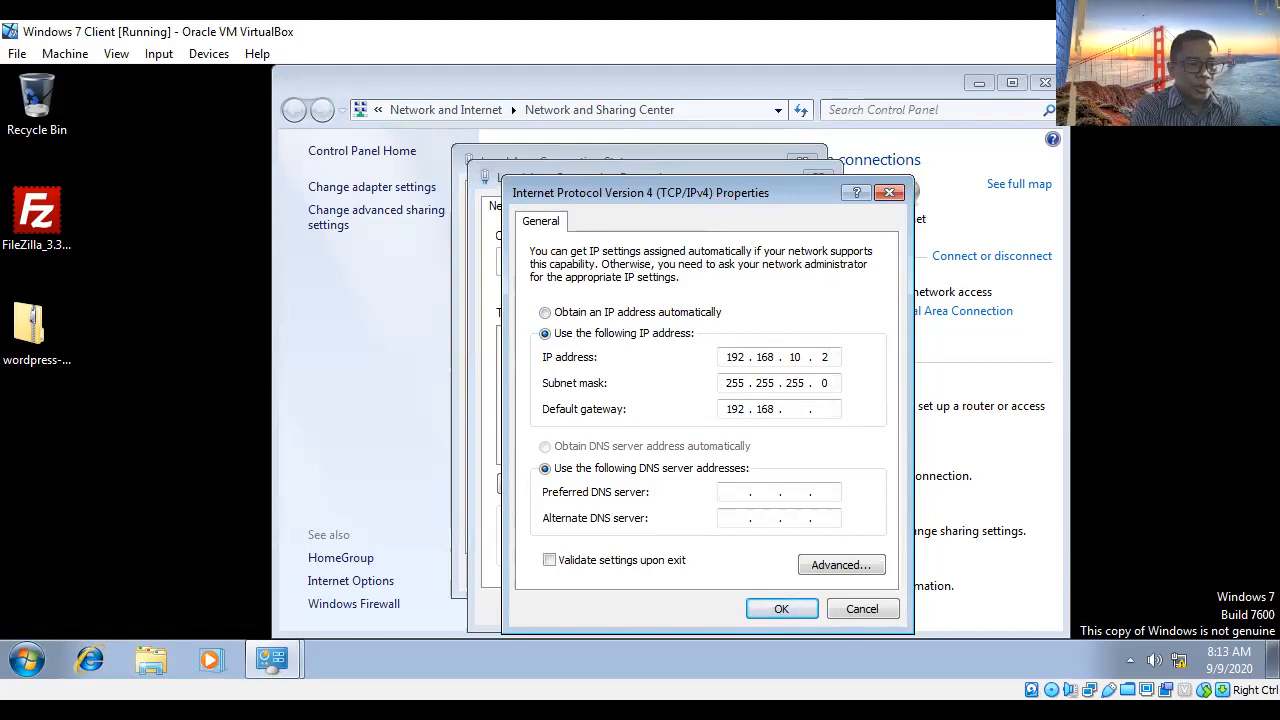
text(10 . 1)
click(734, 493)
text(192 . 168 . 1)
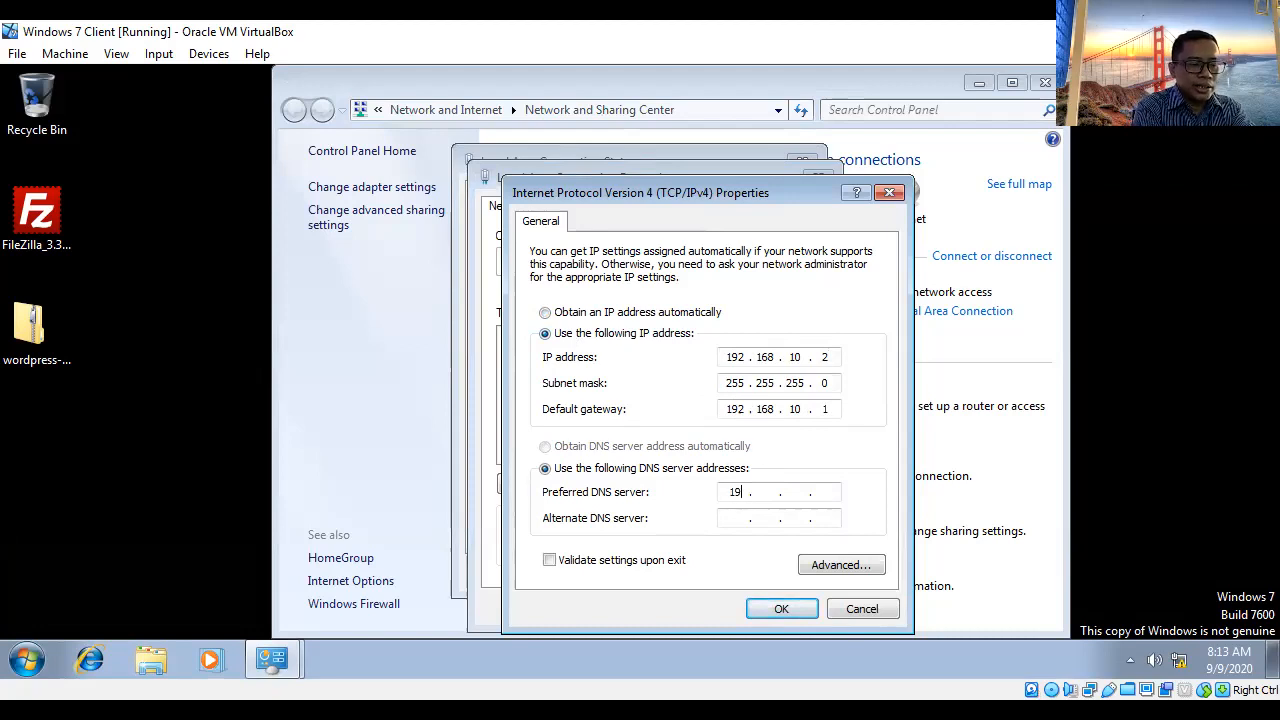
text(0 . )
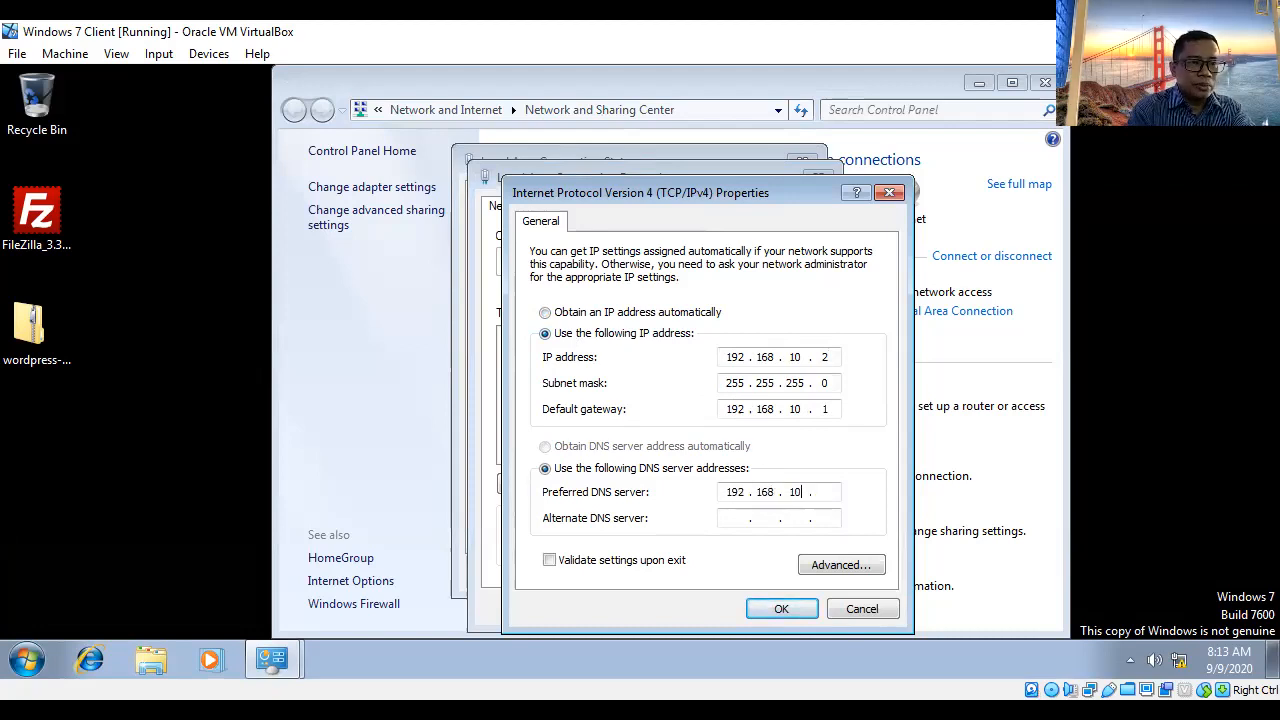
text(1)
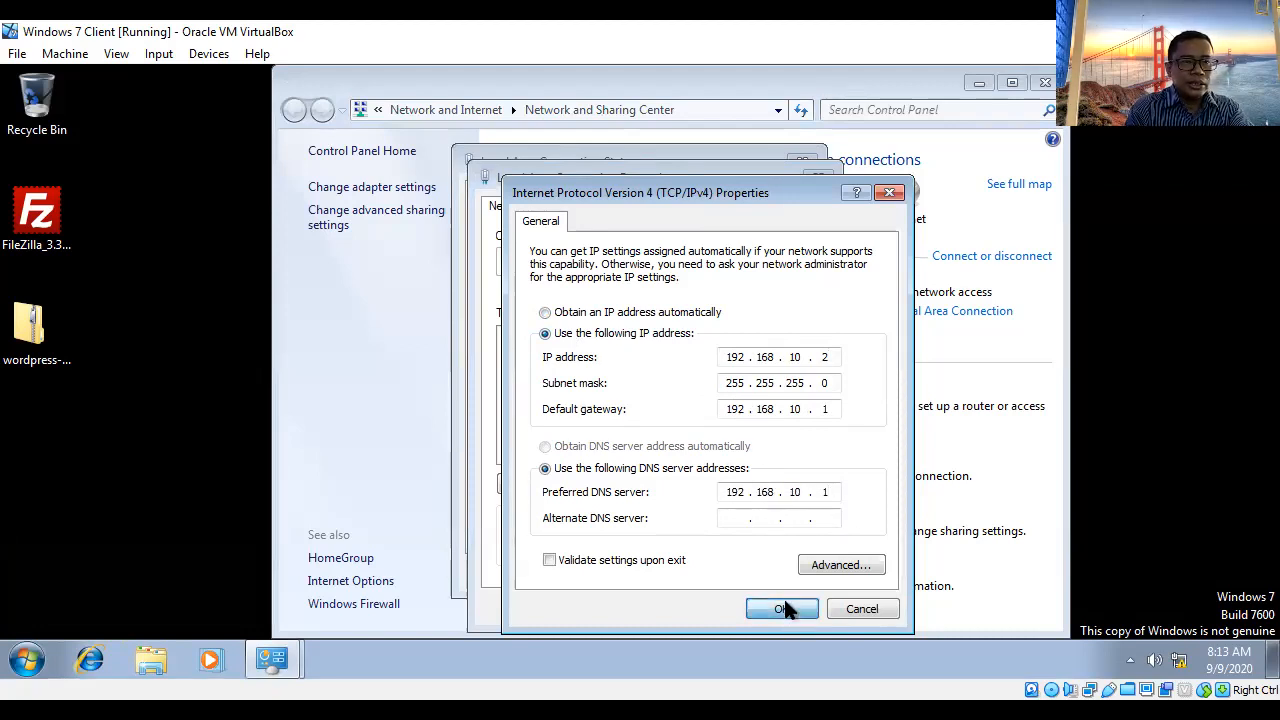
click(783, 609)
- Confirm the connection properties and close the status and Network and Sharing Center windows
click(711, 604)
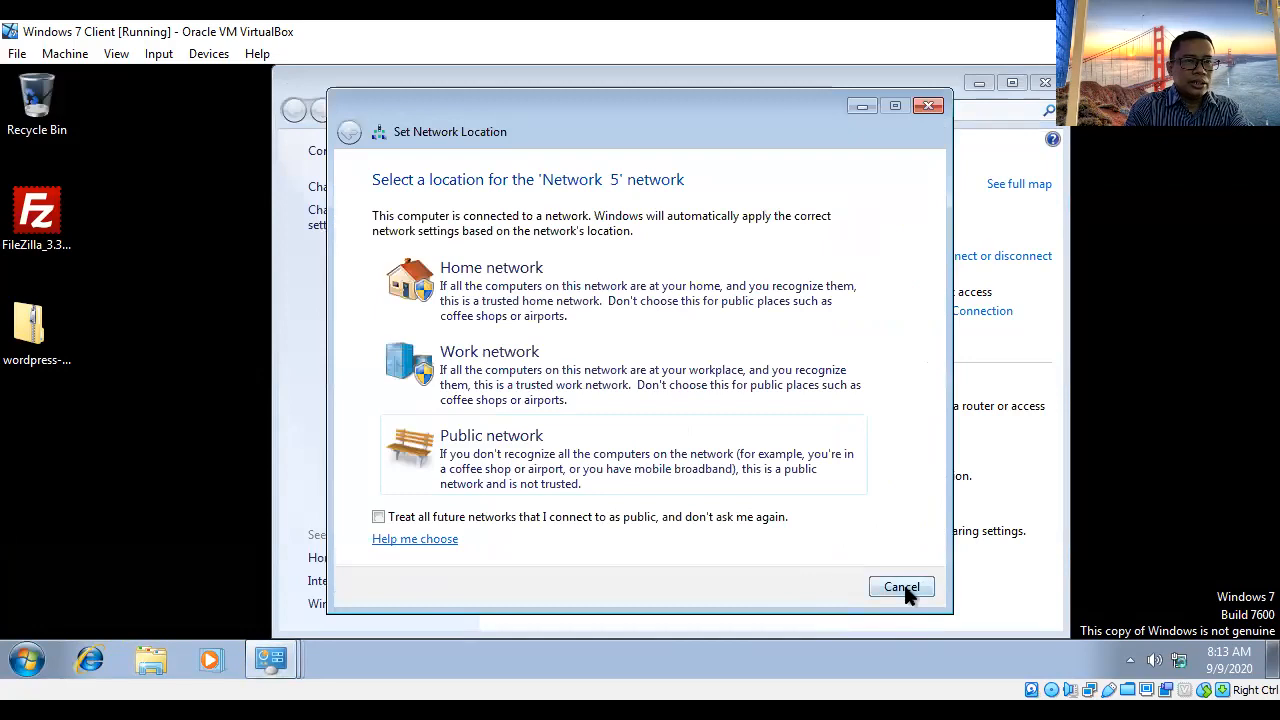
click(902, 587)
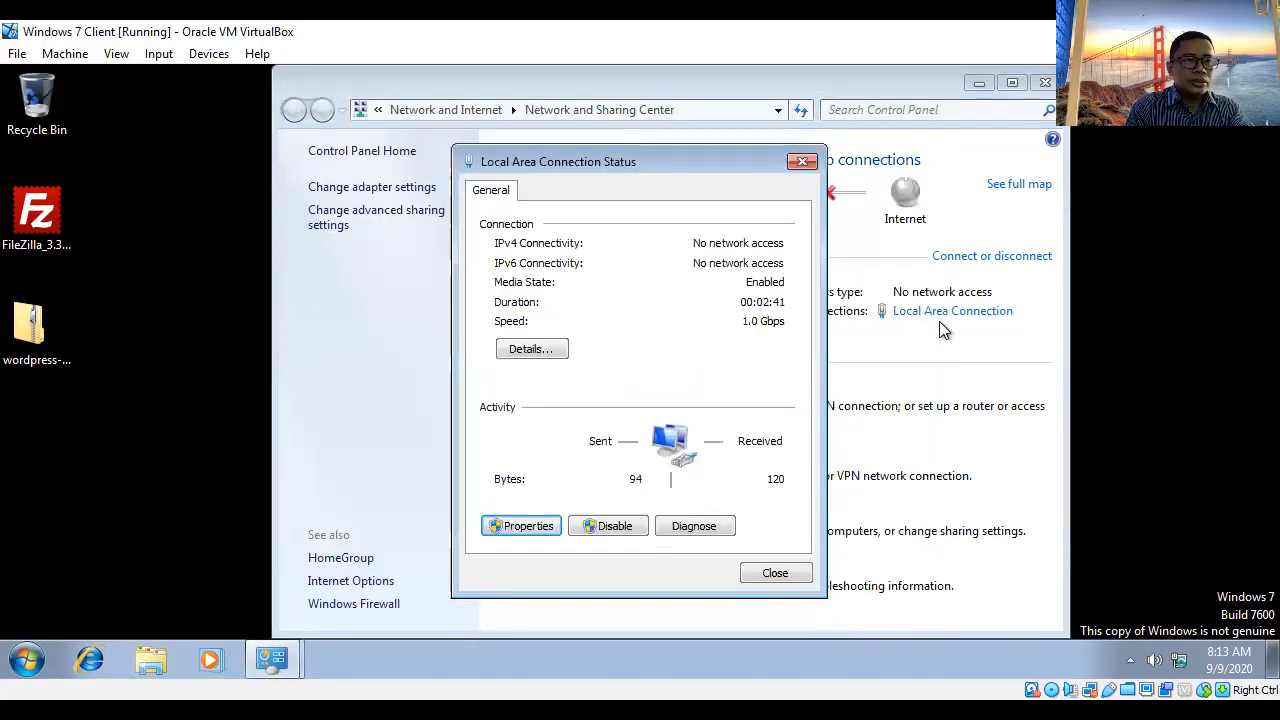
click(795, 575)
drag(763, 83, 551, 94)
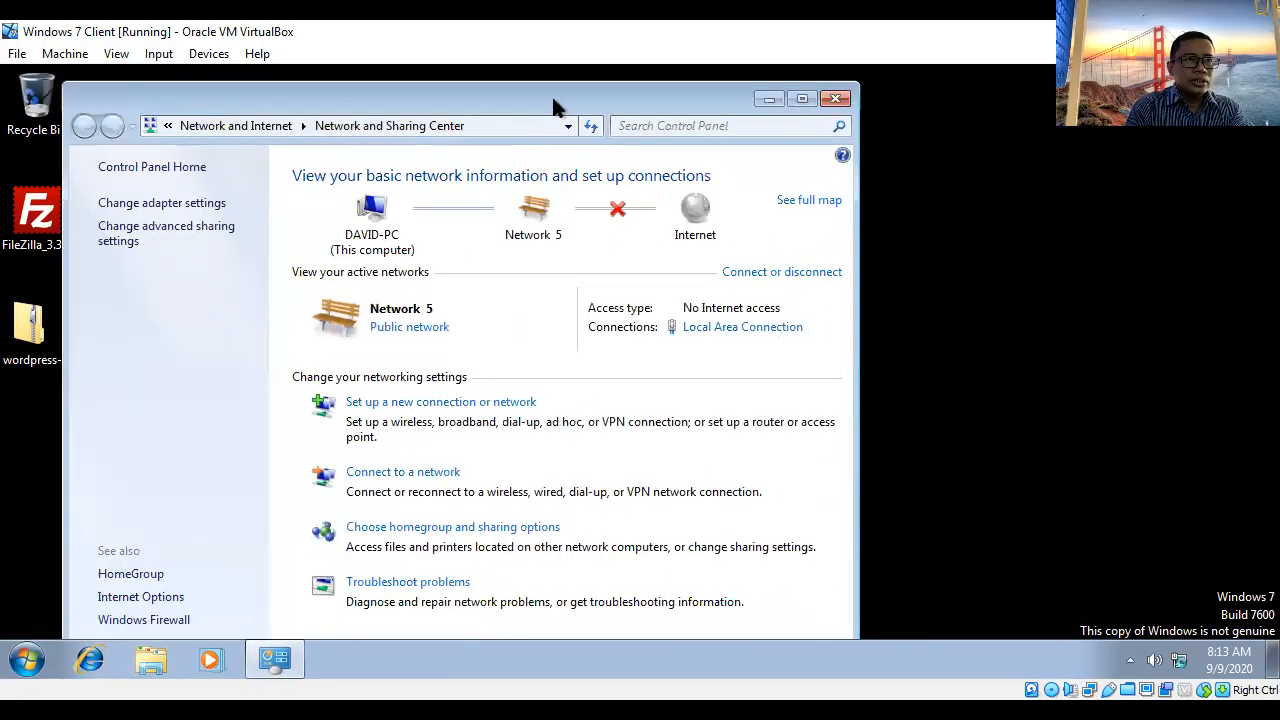
click(836, 98)
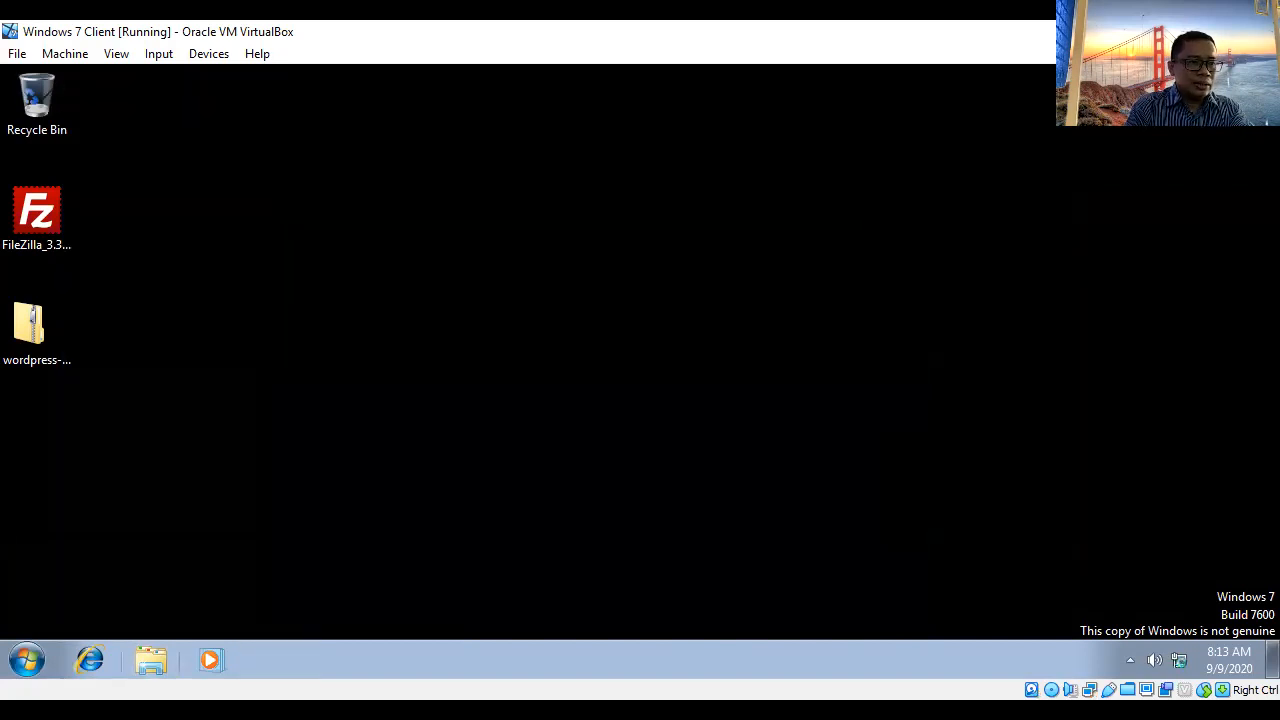
- Launch a command prompt by searching cmd and change to the root of drive C
click(27, 660)
click(160, 609)
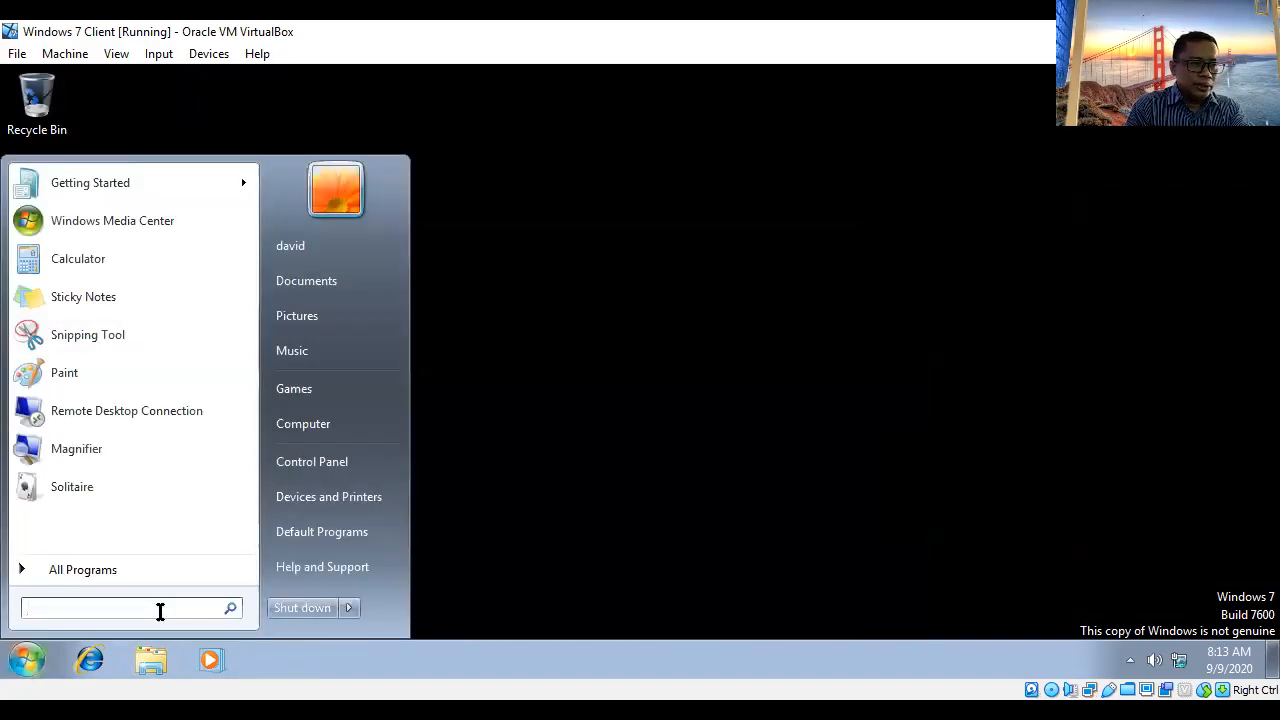
text(cmd)
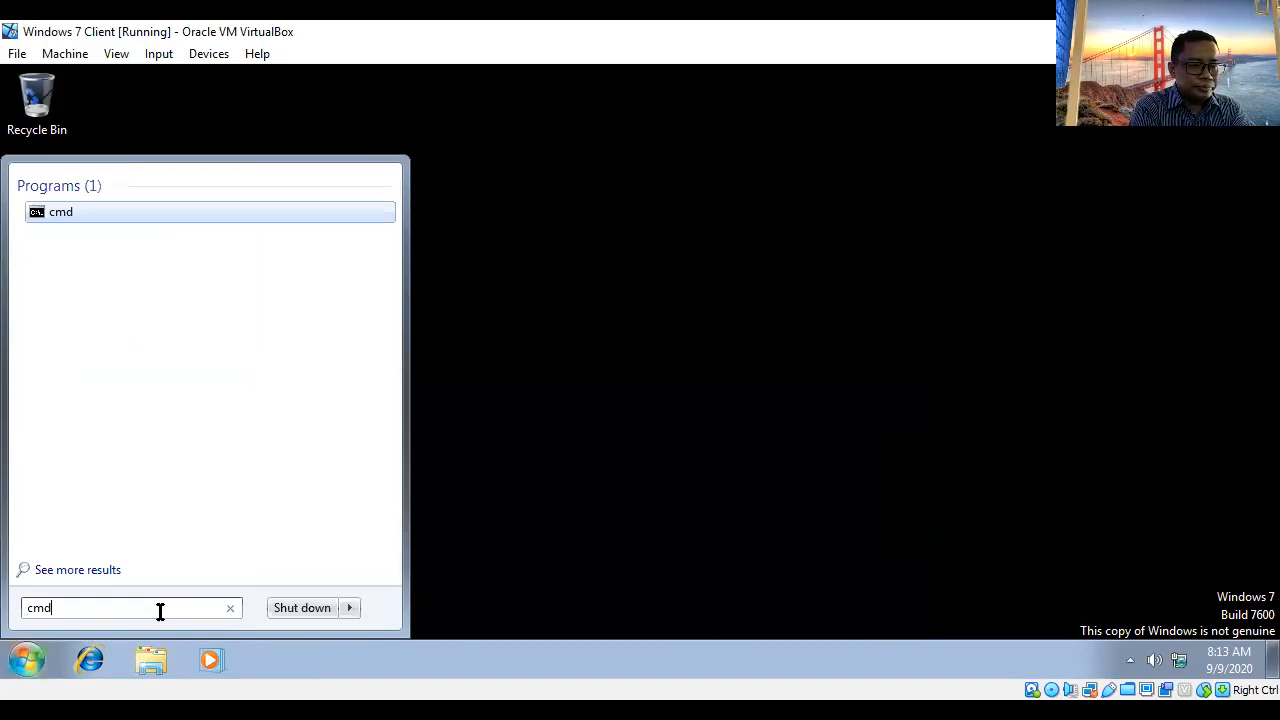
key(Return)
text(cd\)
key(Return)
- Run ipconfig, fixing the typo, to confirm IPv4 192.168.10.2 and gateway 192.168.10.1
text(ipcnd)
text(if)
key(BackSpace)
key(BackSpace)
key(BackSpace)
text(fig)
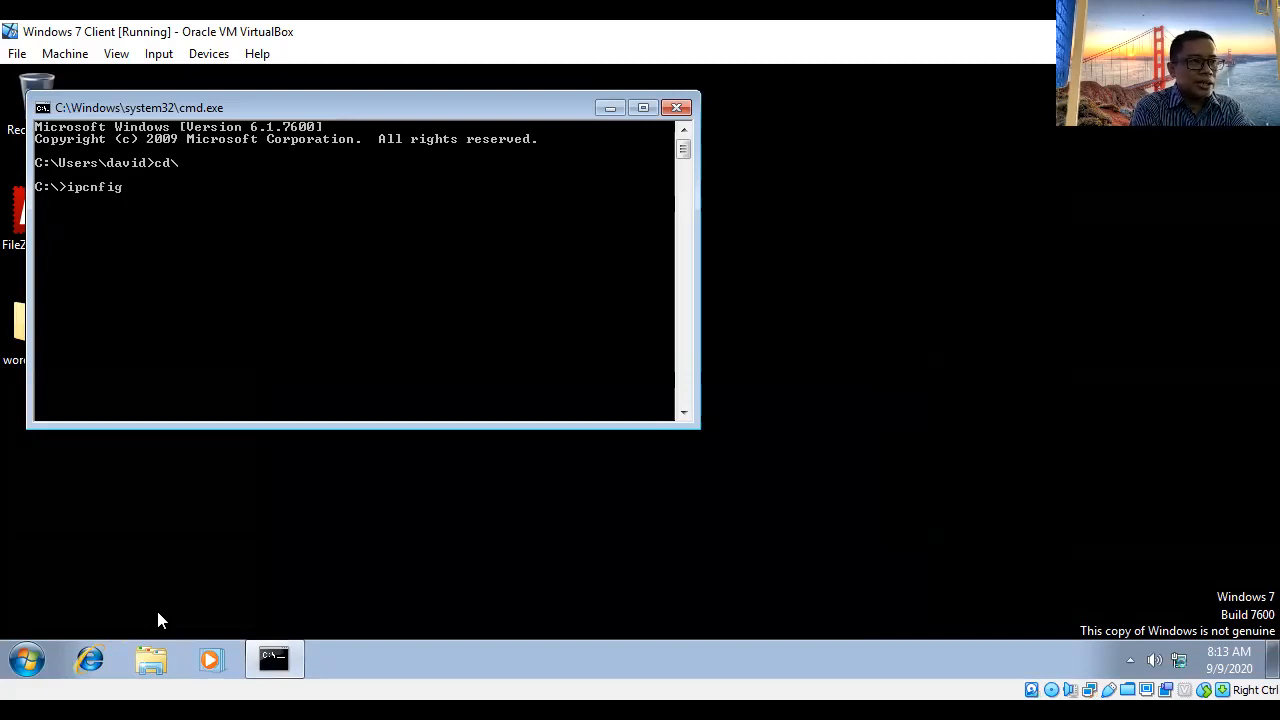
key(Return)
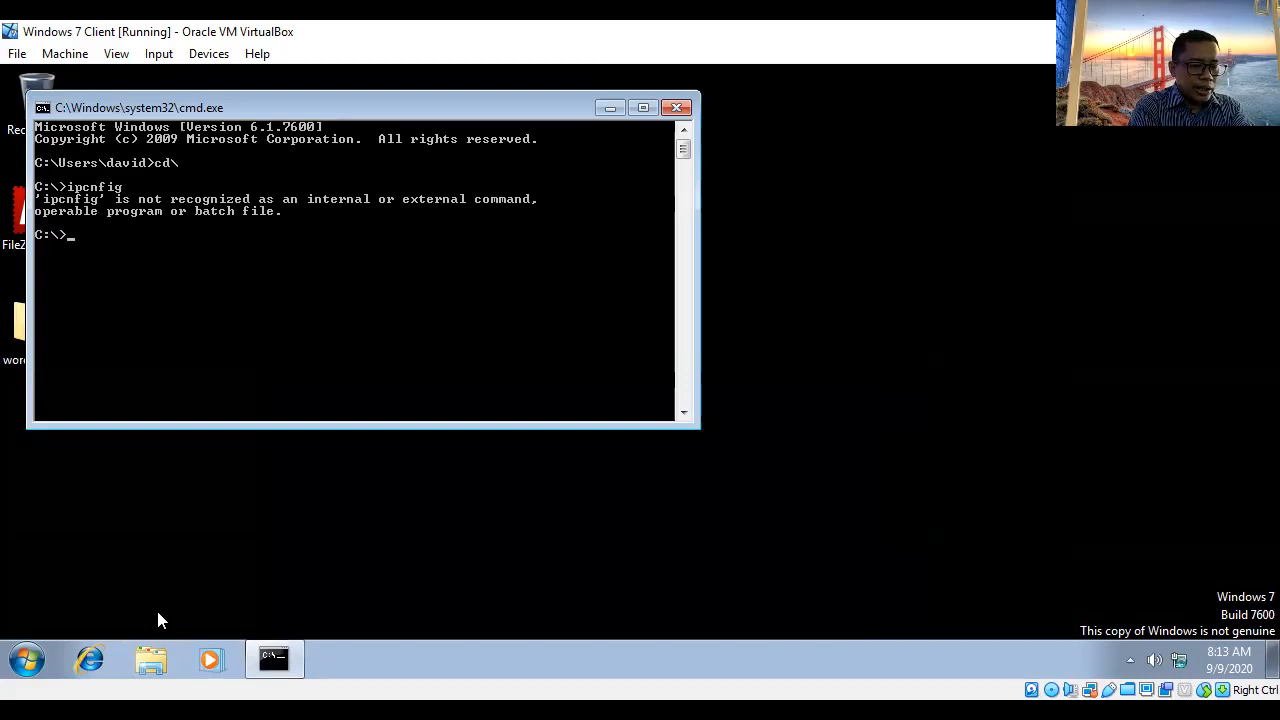
key(Up)
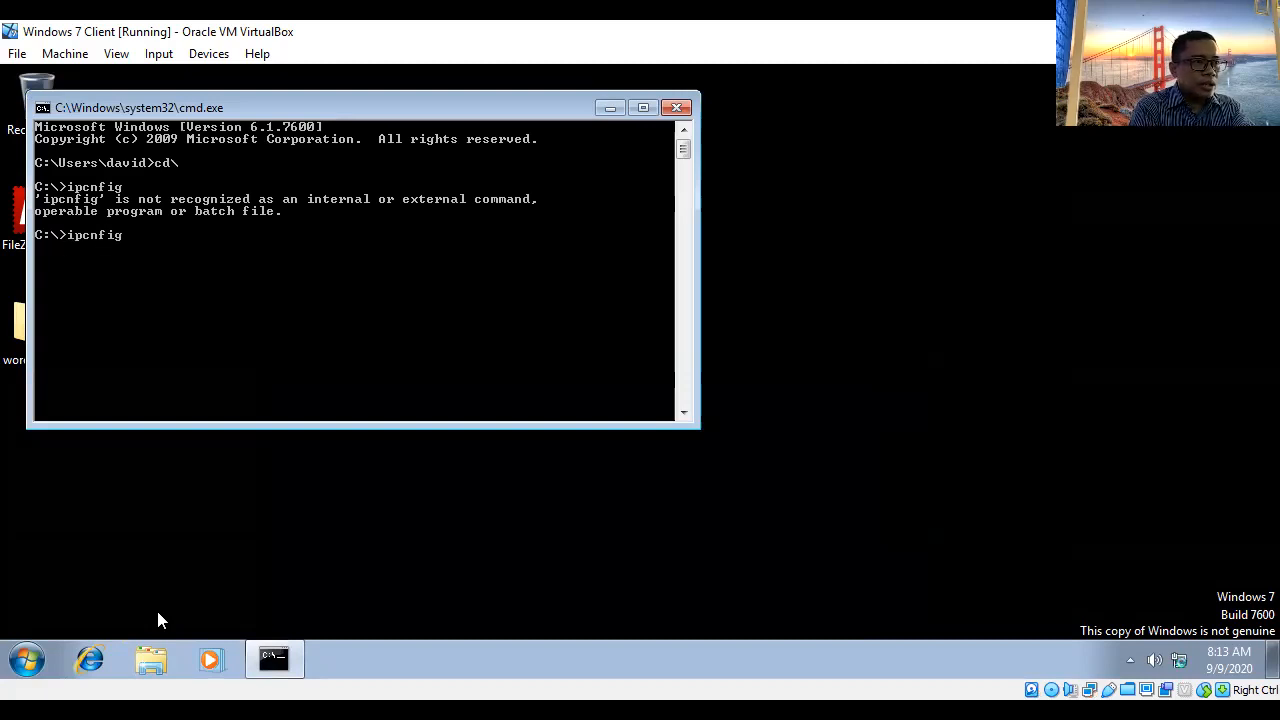
text(o)
key(End)
key(Return)
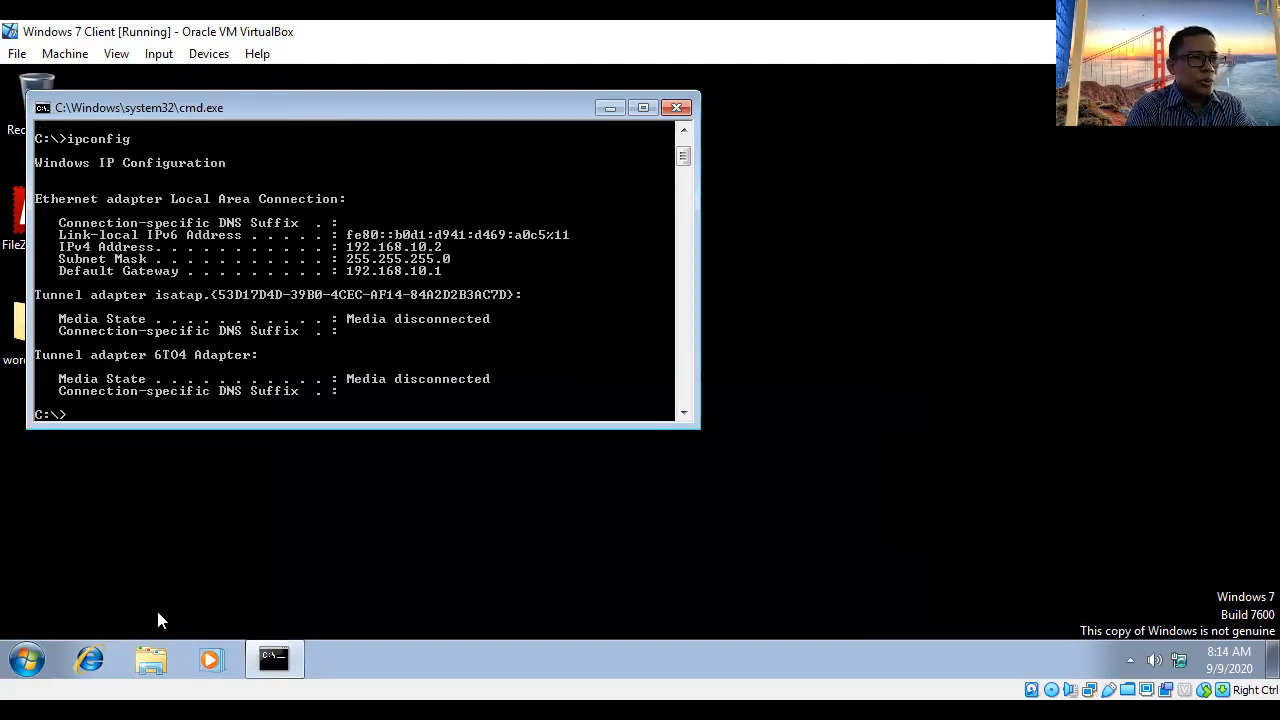
- Ping the Windows client's own address 192.168.10.2 and dismiss the genuine Windows notice
text(ping )
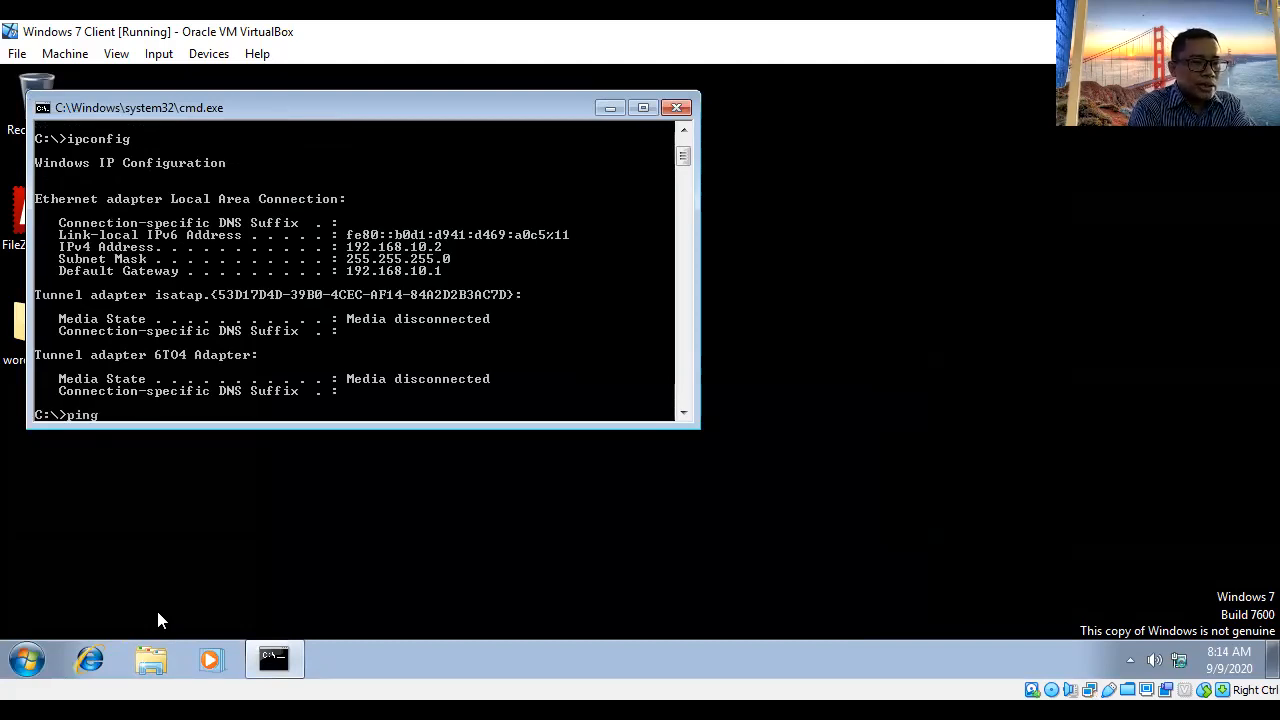
text(192.1)
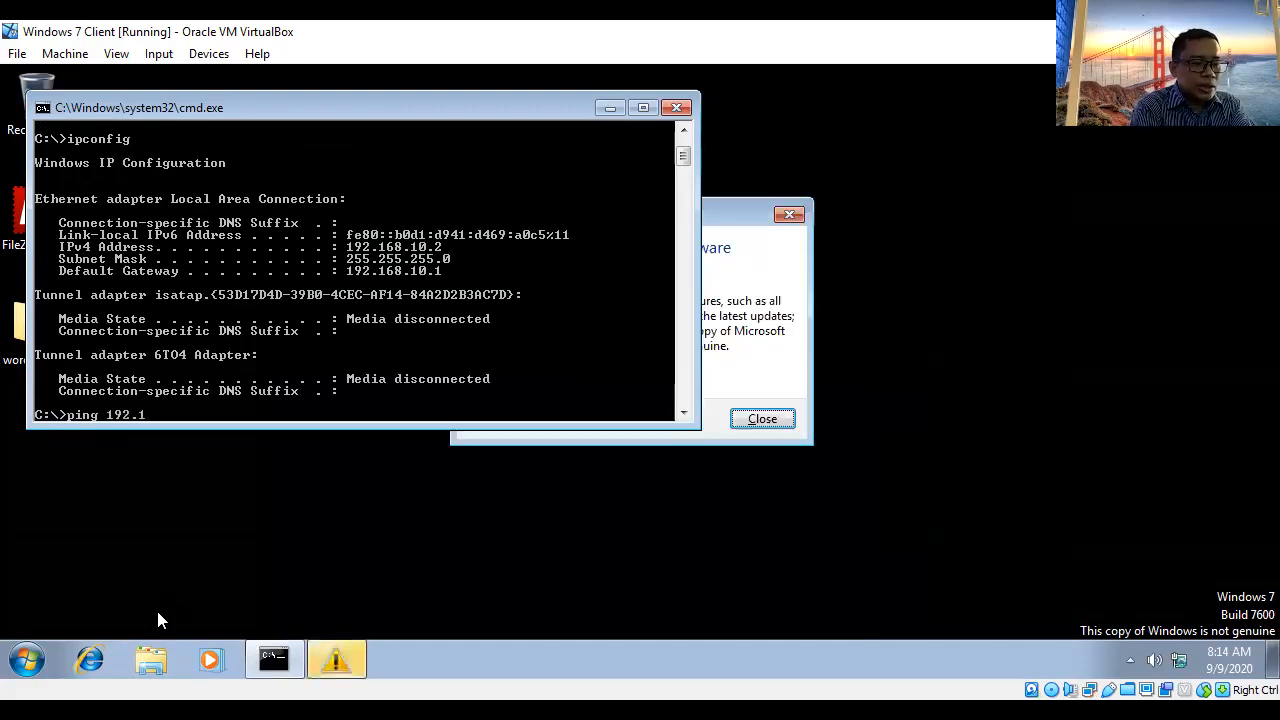
text(68.)
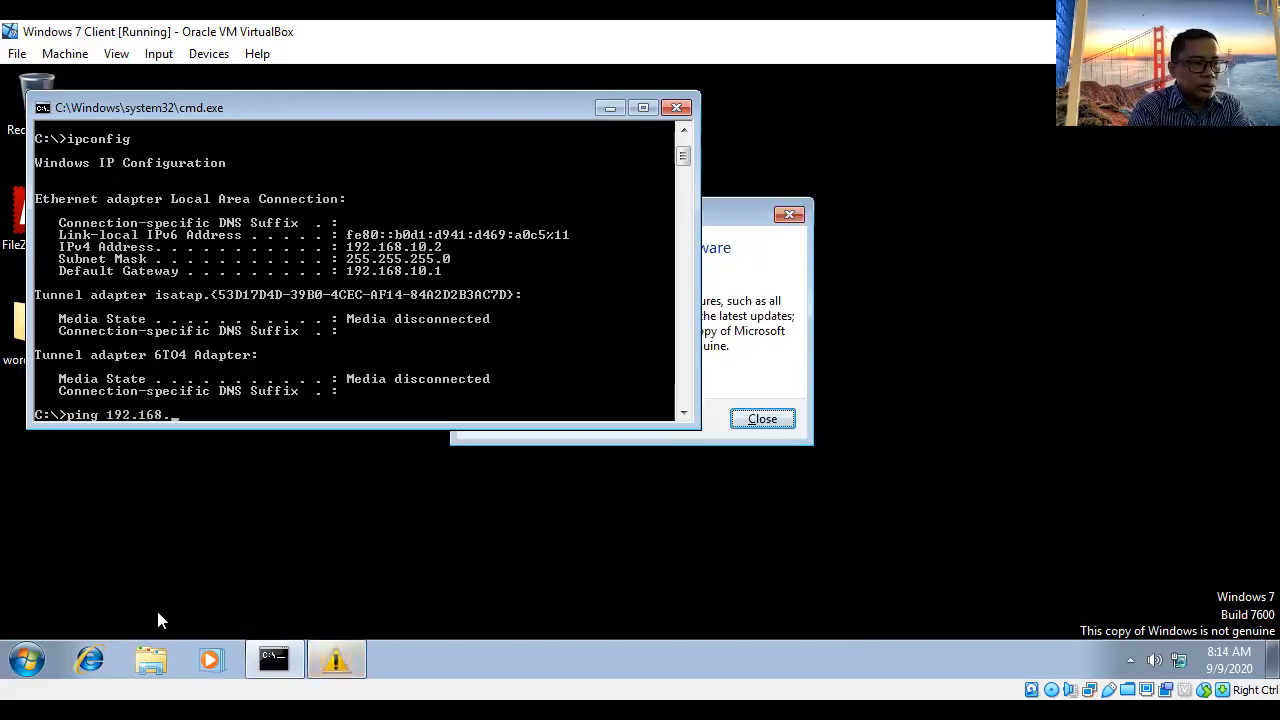
text(10.2)
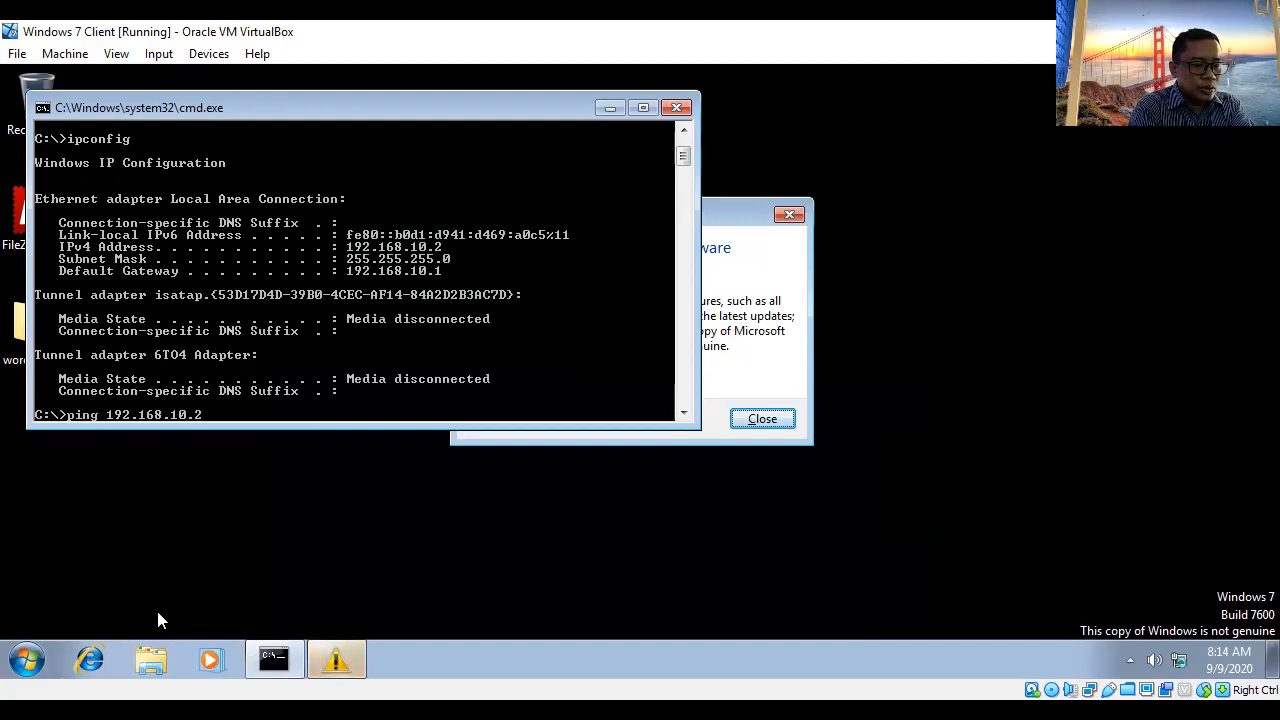
key(Return)
click(762, 419)
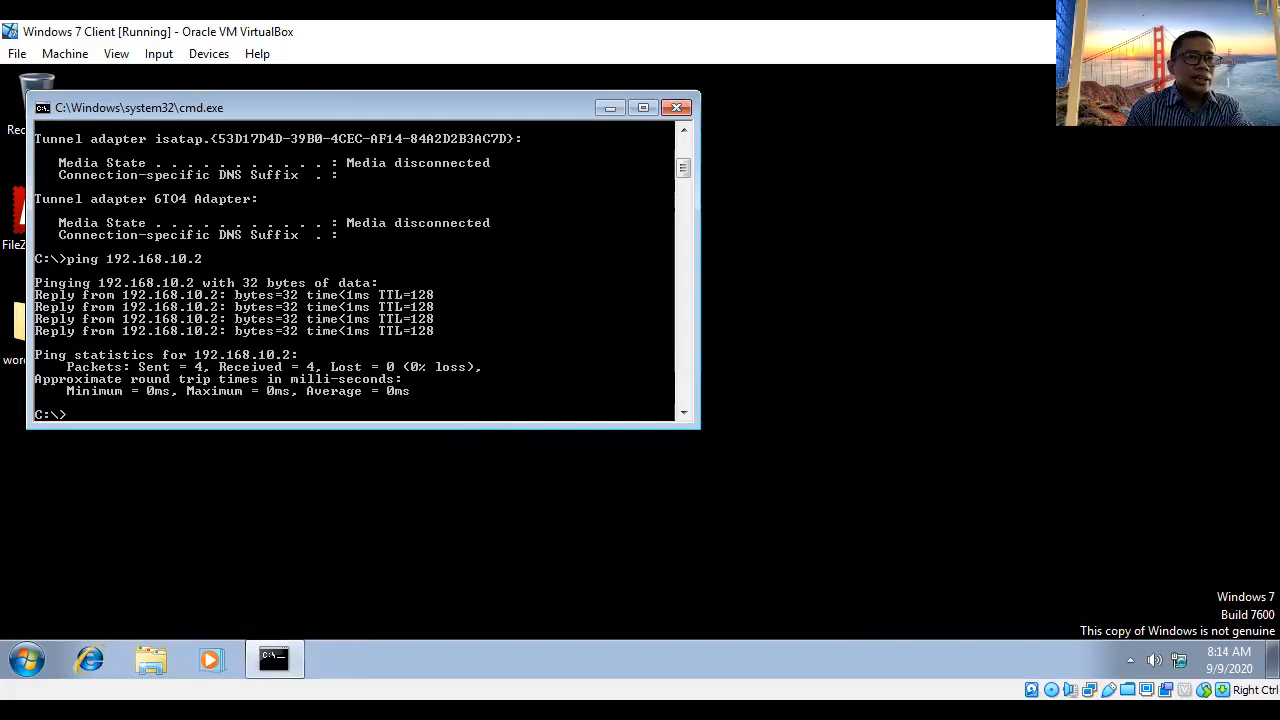
- Ping the Debian server at 192.168.10.1 by editing the previous ping command
key(Up)
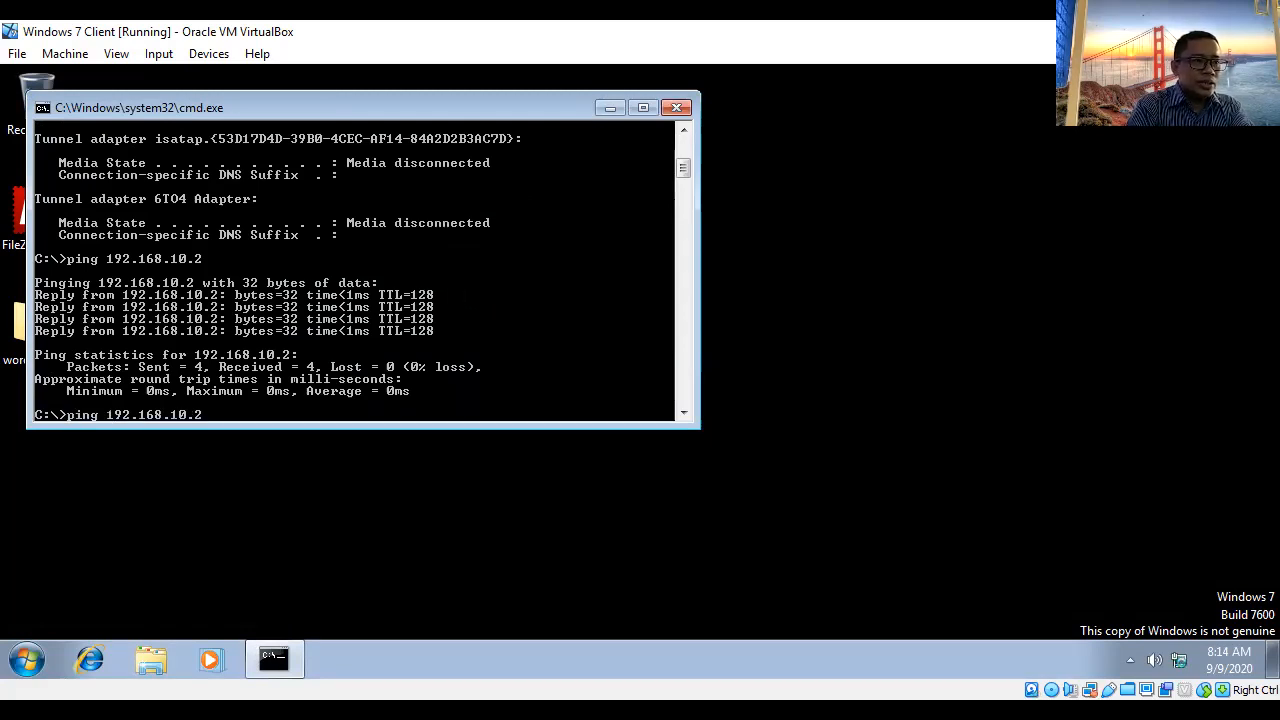
key(BackSpace)
text(1)
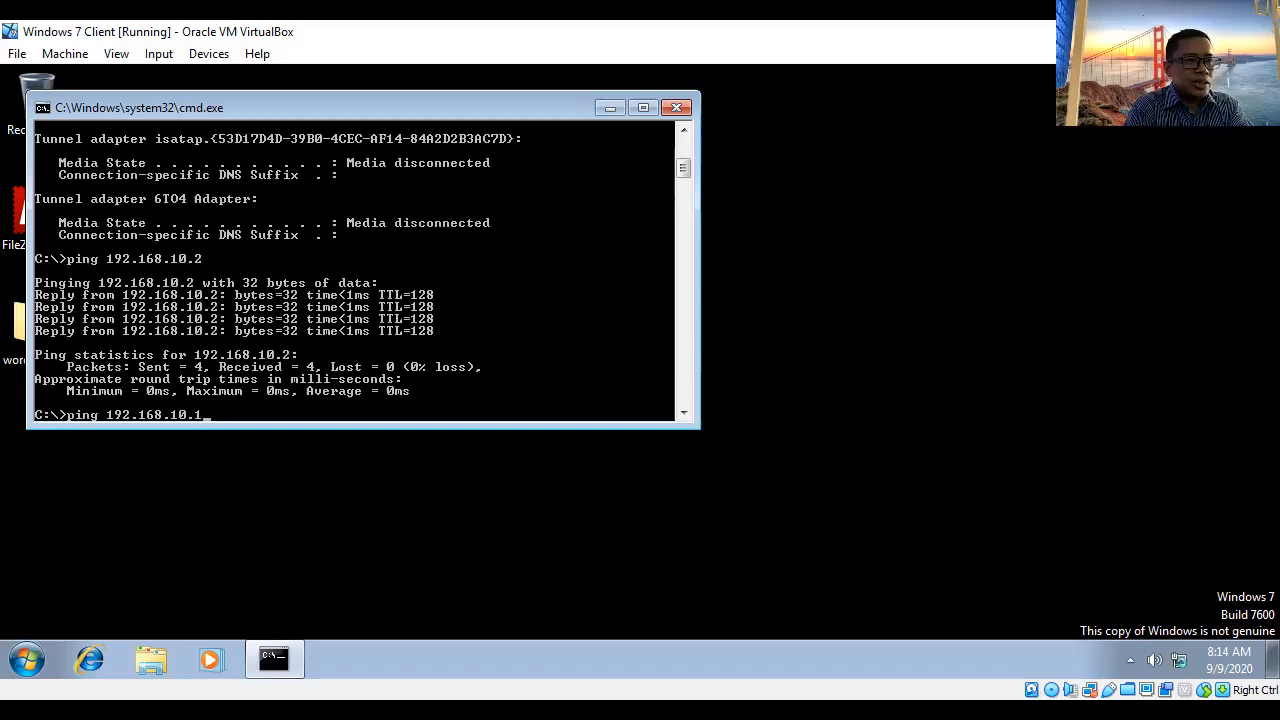
key(Return)
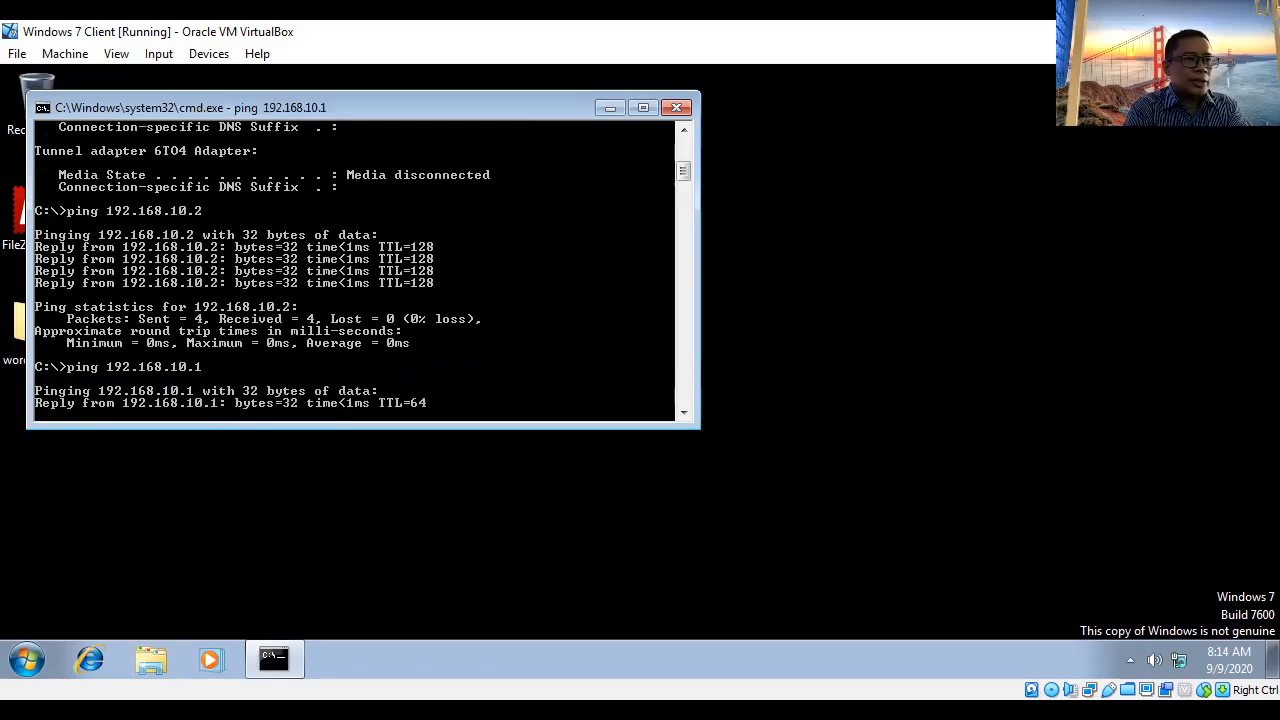